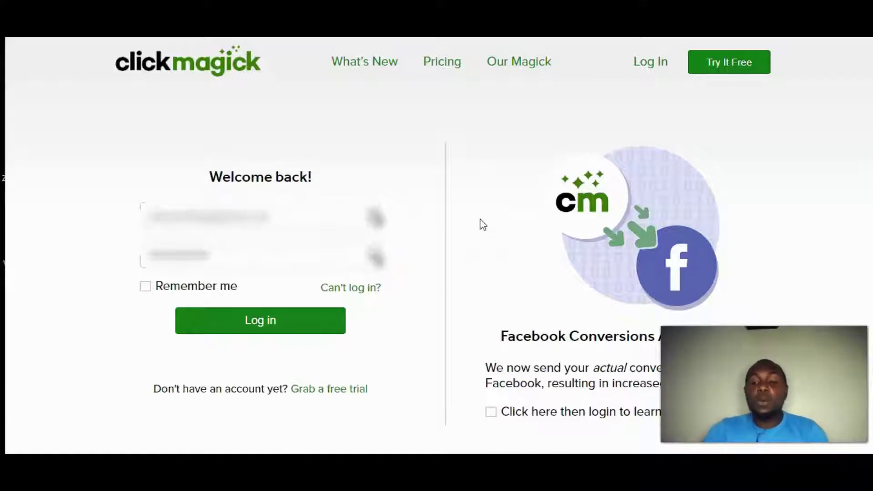
Log in to the account with the prefilled credentials and open the list of tracking links
left_click(500, 218)
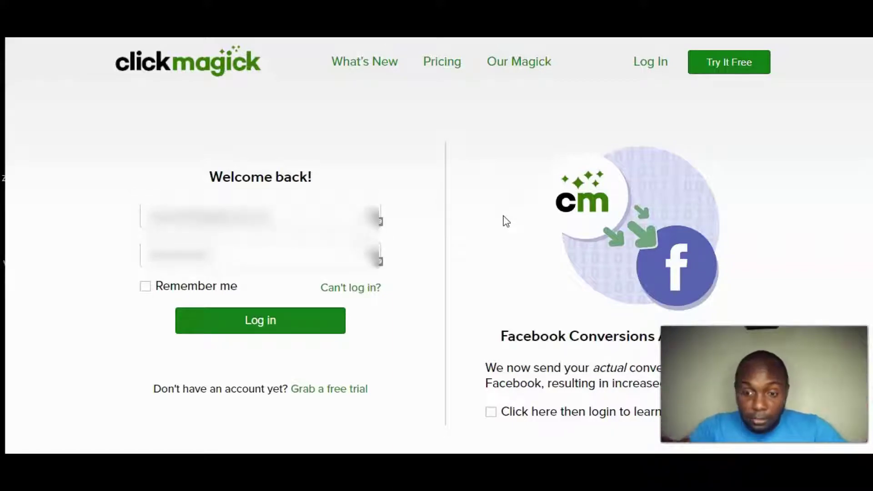
left_click(266, 324)
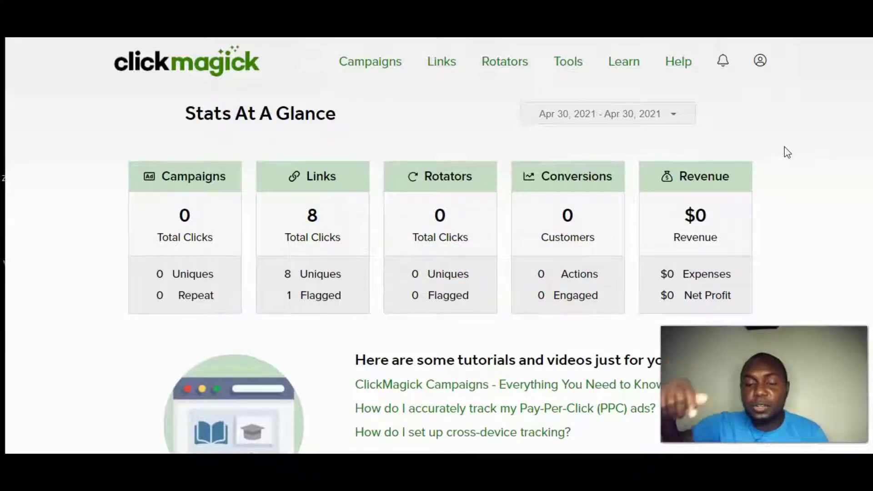
left_click(753, 142)
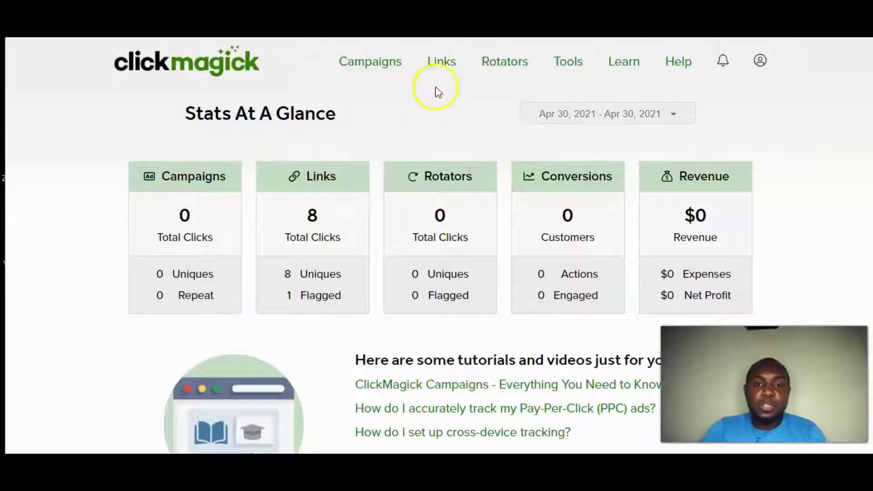
left_click(440, 63)
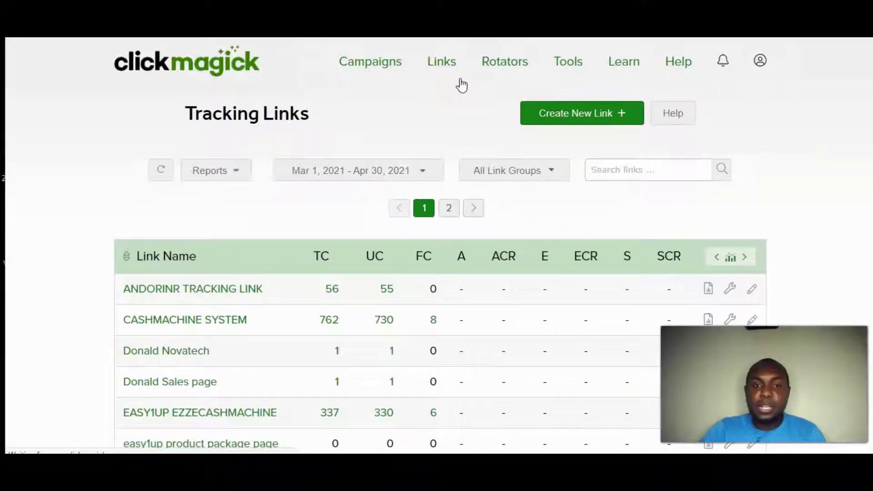
Start a new tracking link and name it "Clickbank 3week diet"
scroll(317, 198, "down", 3)
scroll(300, 205, "down", 7)
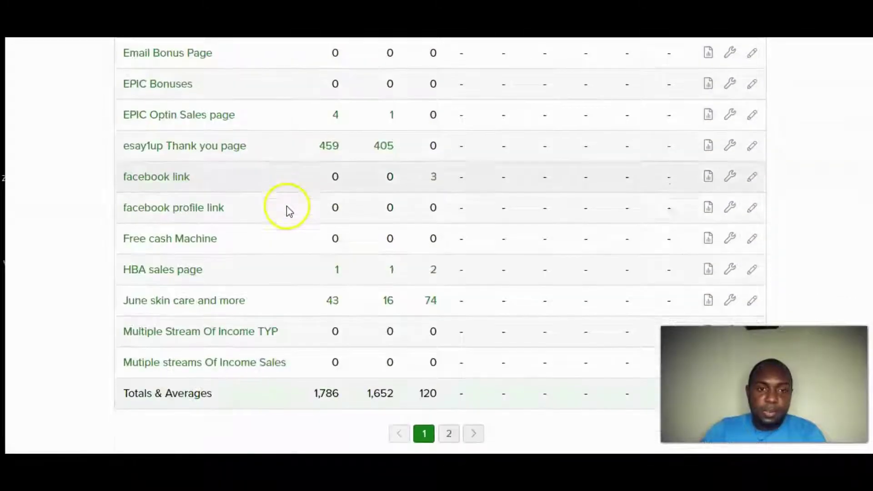
scroll(238, 217, "up", 7)
scroll(236, 217, "down", 2)
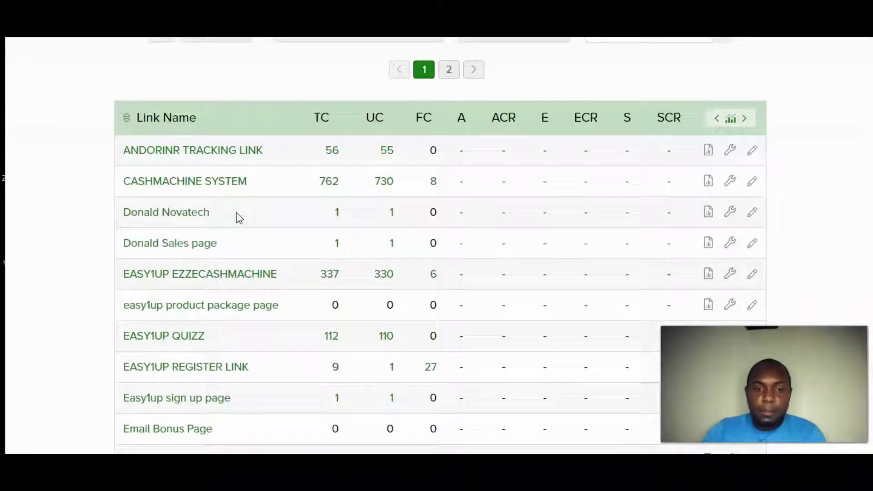
scroll(280, 164, "up", 4)
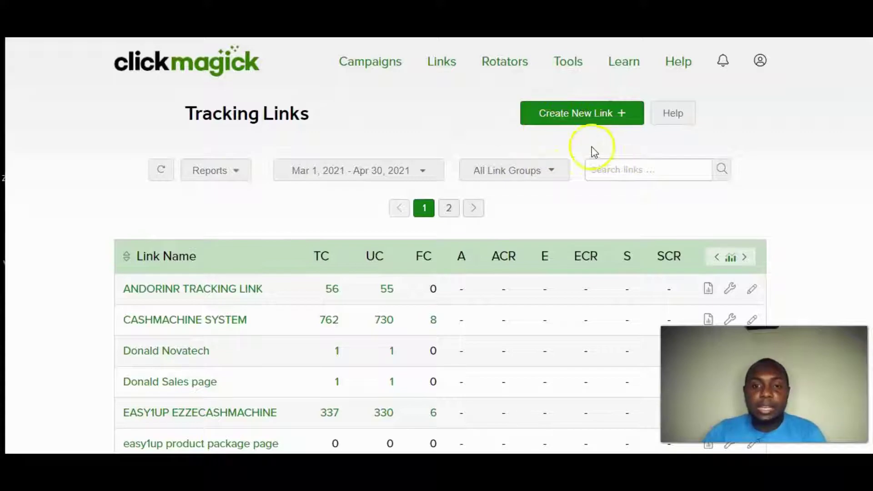
left_click(577, 114)
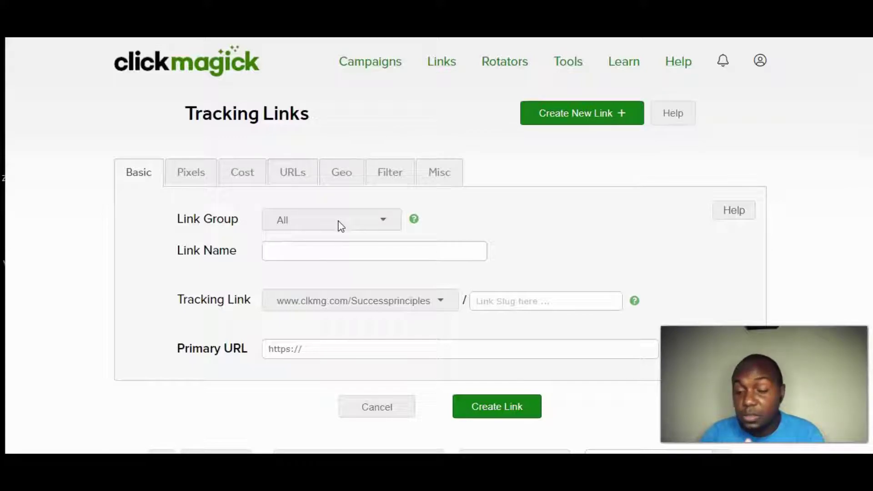
left_click(284, 251)
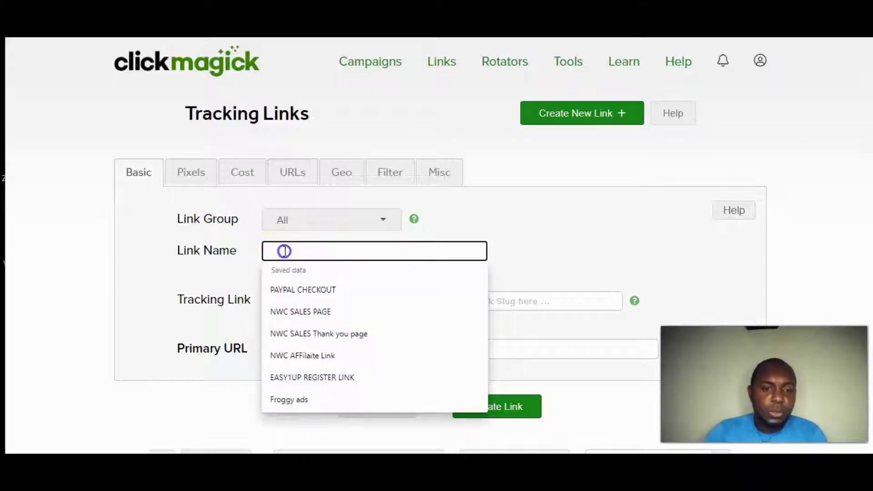
type("Cl")
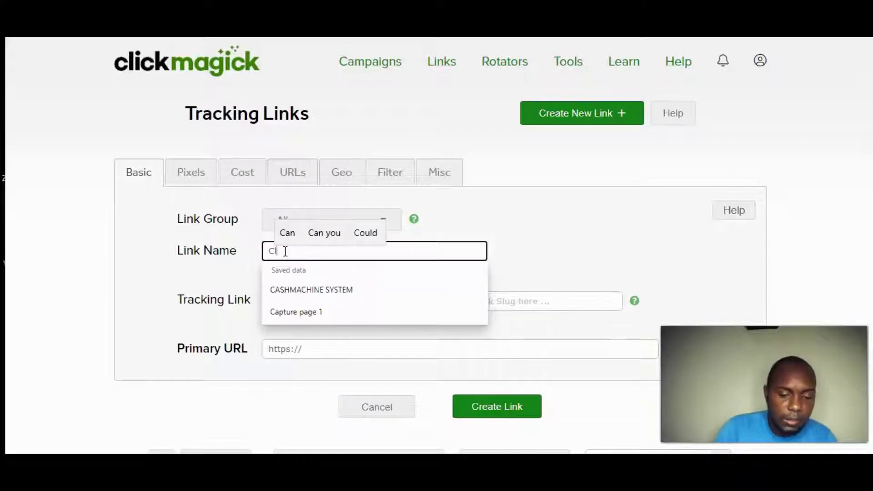
type("ickbank")
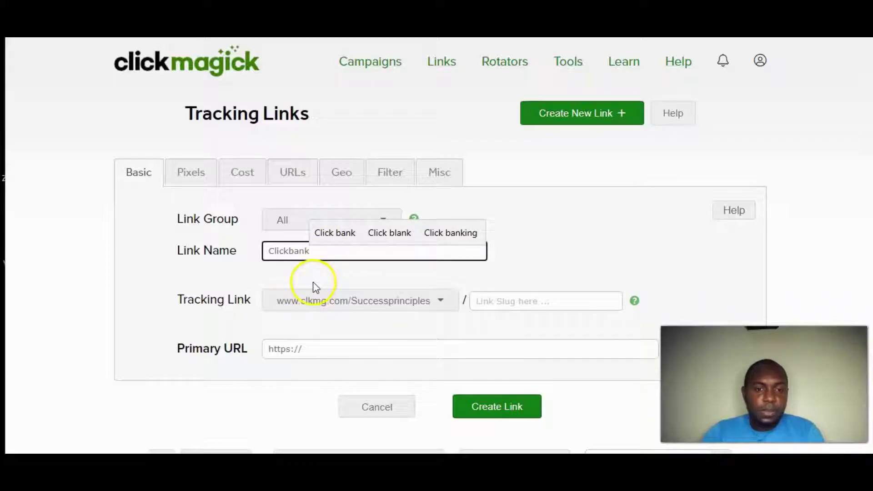
left_click(515, 253)
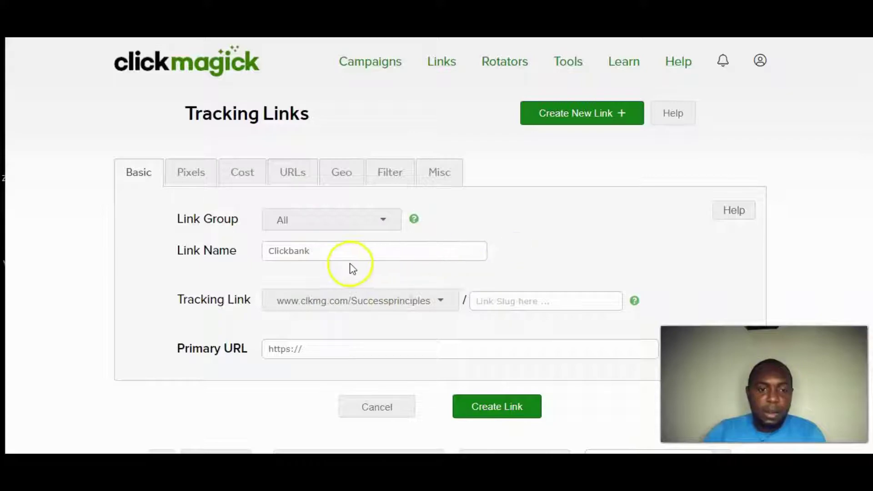
left_click(325, 253)
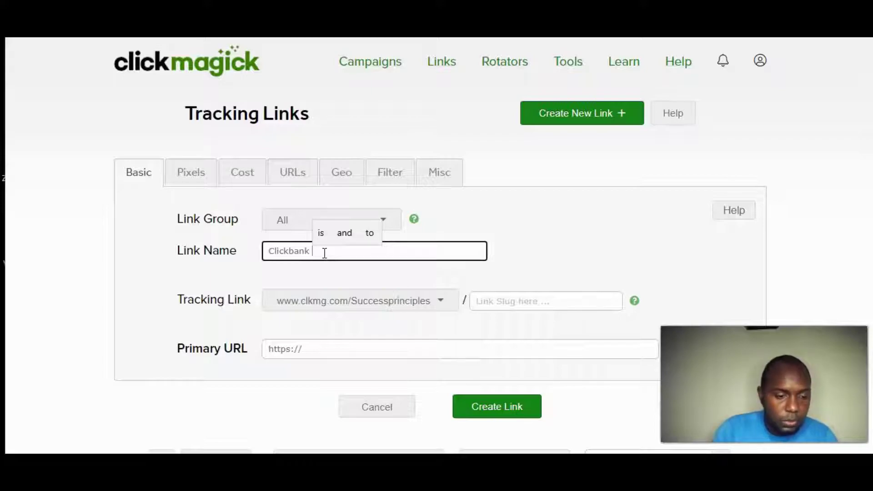
type("3week diet")
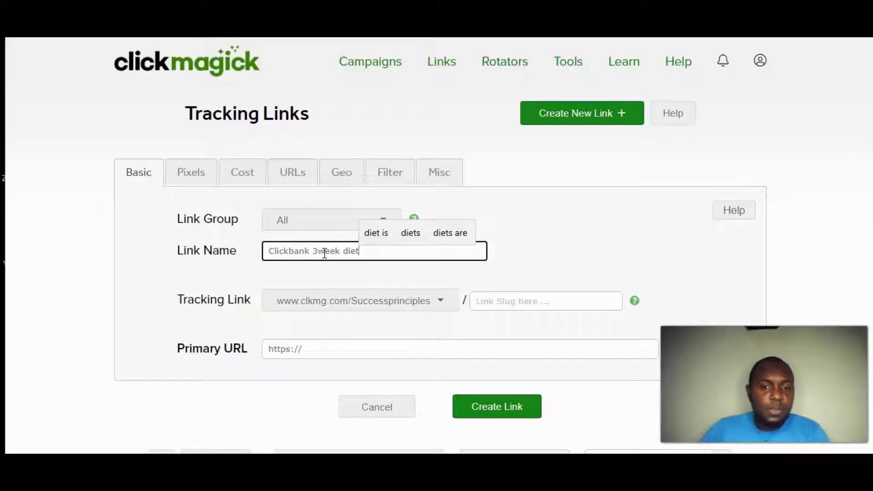
Set the tracking link's slug to "3weekdiet" and clear the default text from the Primary URL
left_click(491, 302)
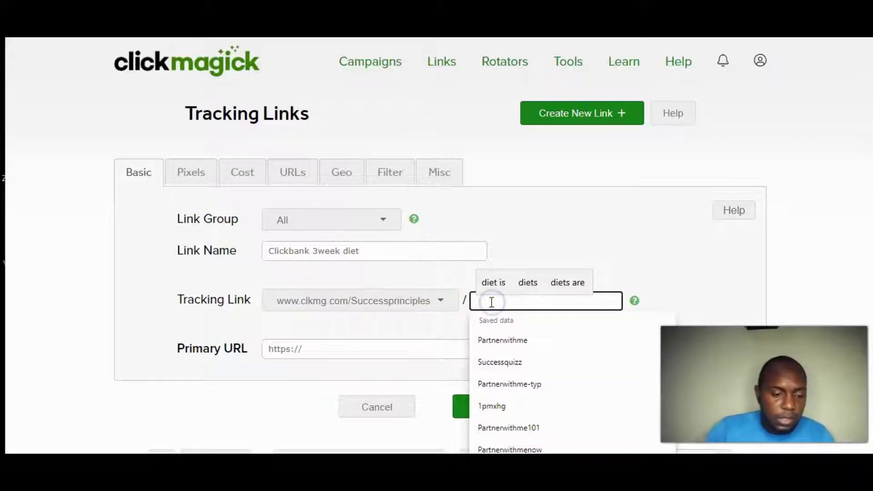
type("3wee")
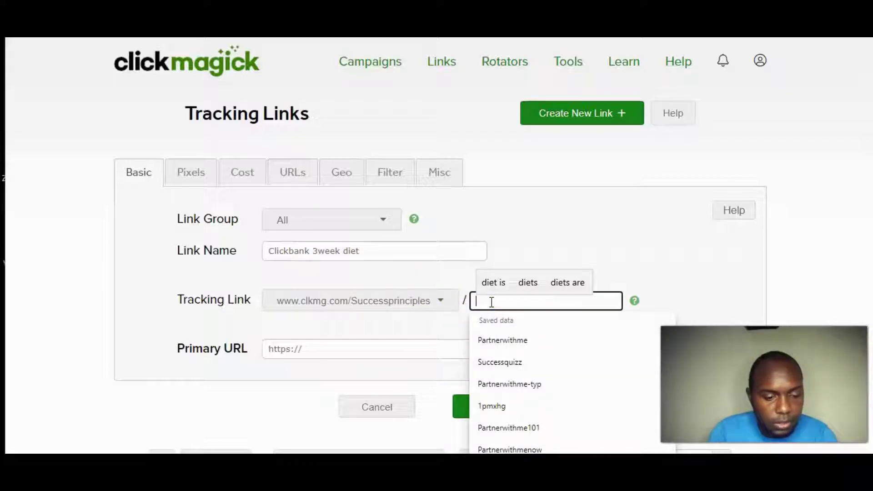
type("kdiet")
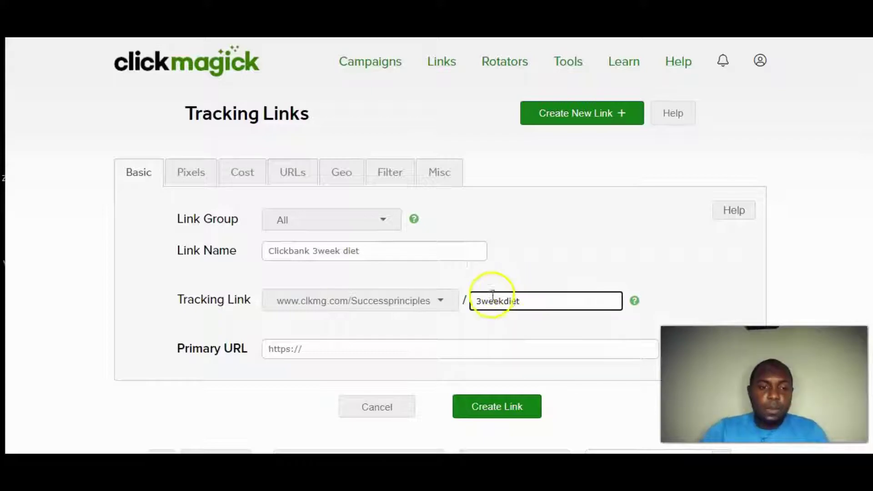
scroll(491, 292, "down", 3)
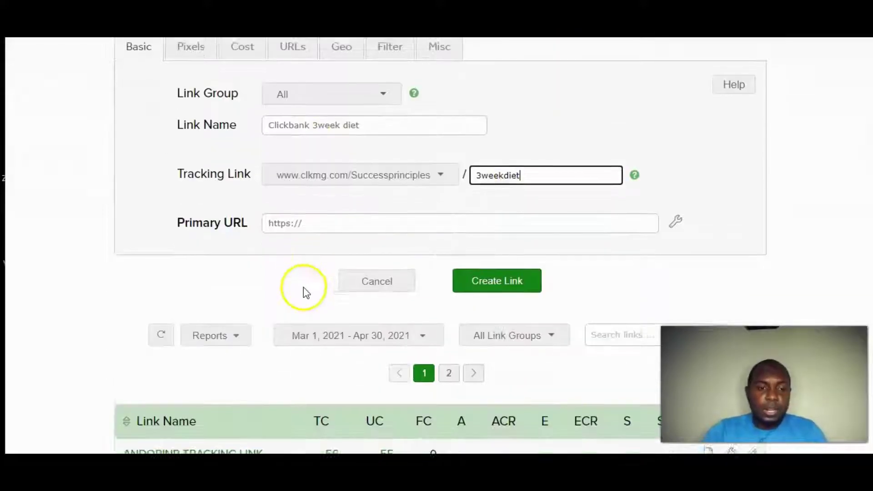
left_click(294, 220)
double_click(295, 220)
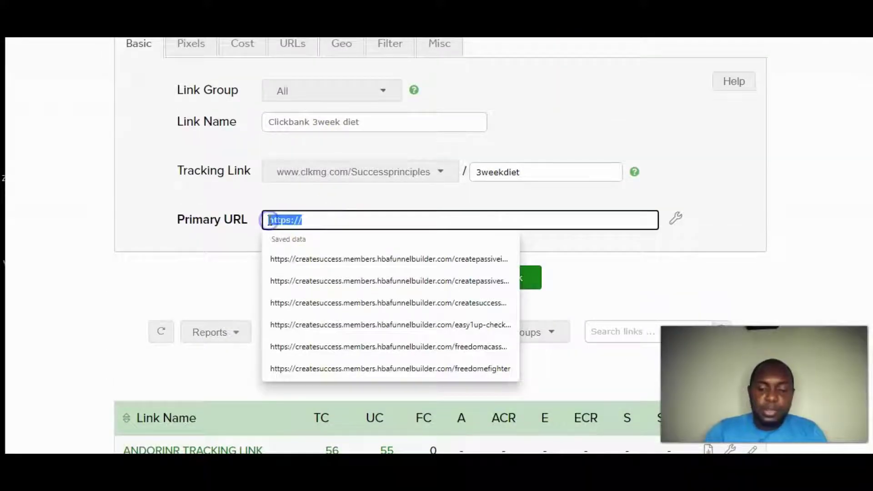
key("BackSpace")
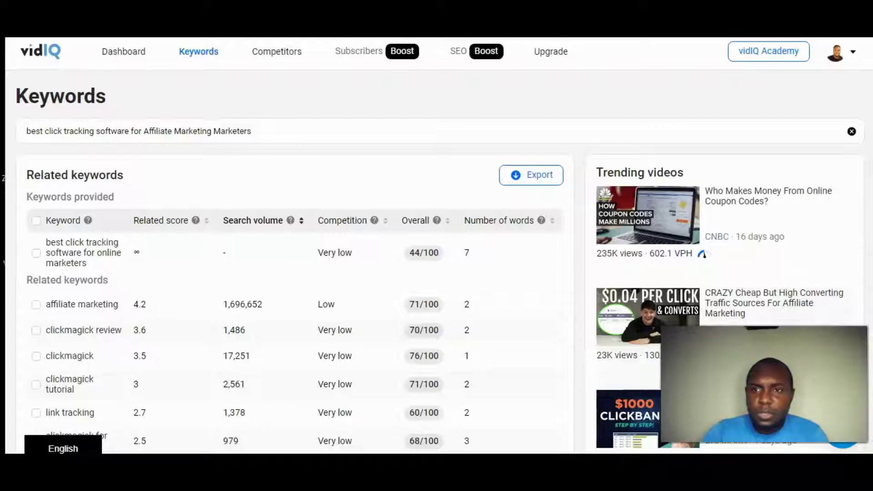
In a new browser tab, enter the address dripscripts.growthtools.com/scripts and cut it to the clipboard
key("ctrl+t")
type("drip")
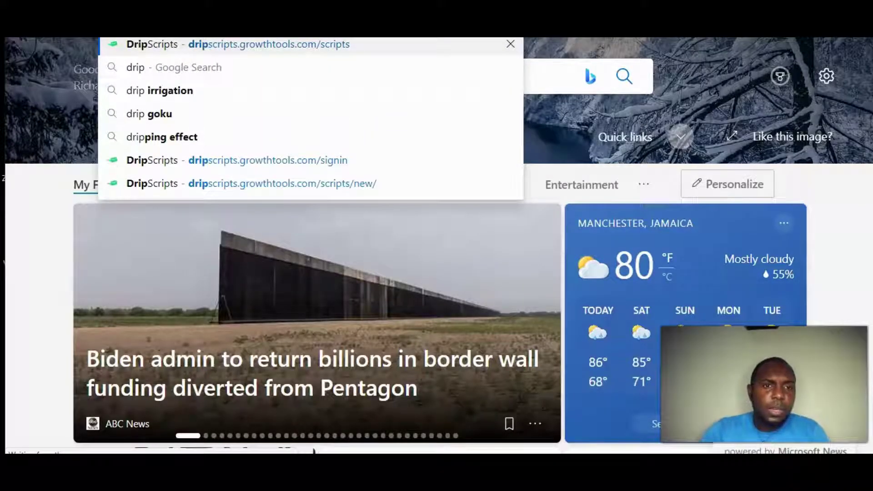
key("Right")
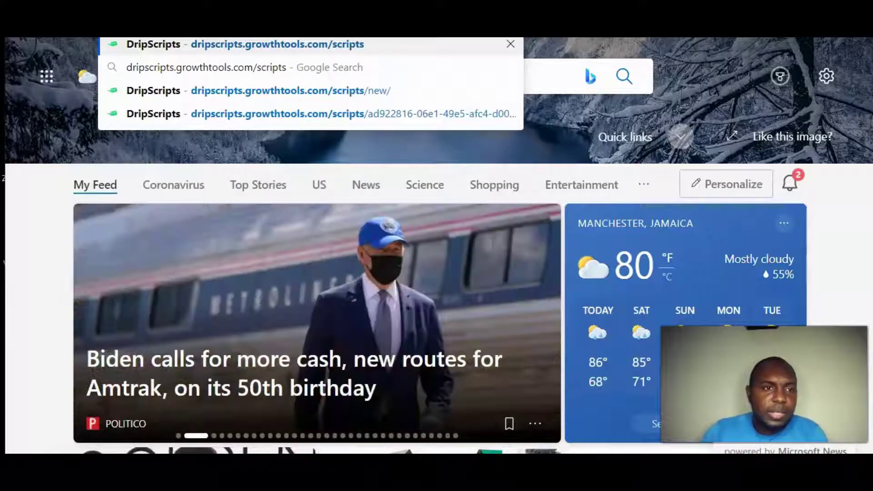
right_click(172, 41)
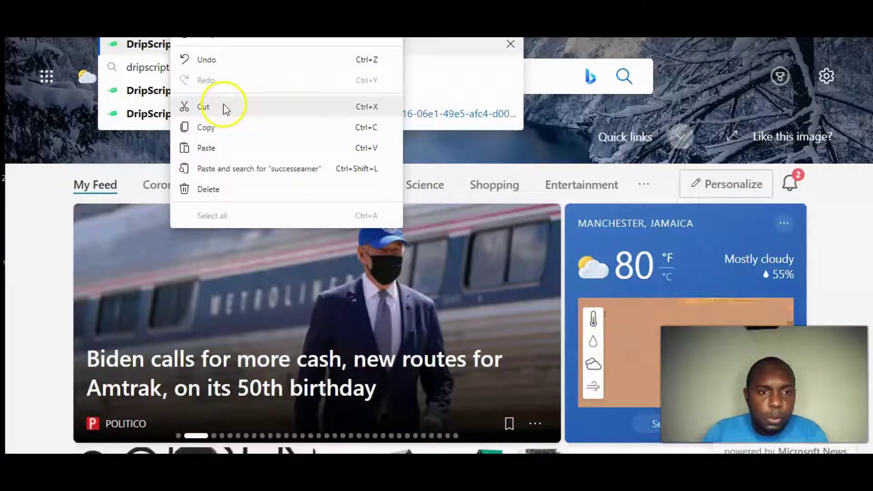
left_click(225, 107)
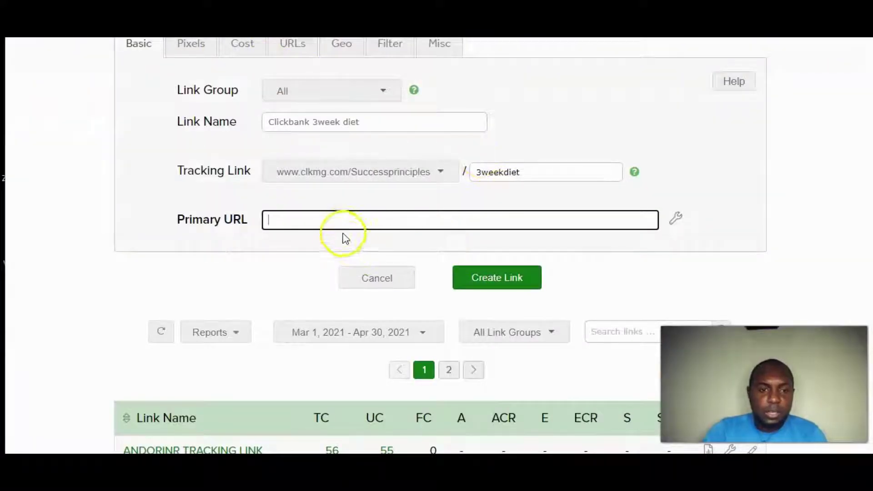
left_click(335, 219)
right_click(335, 219)
left_click(384, 244)
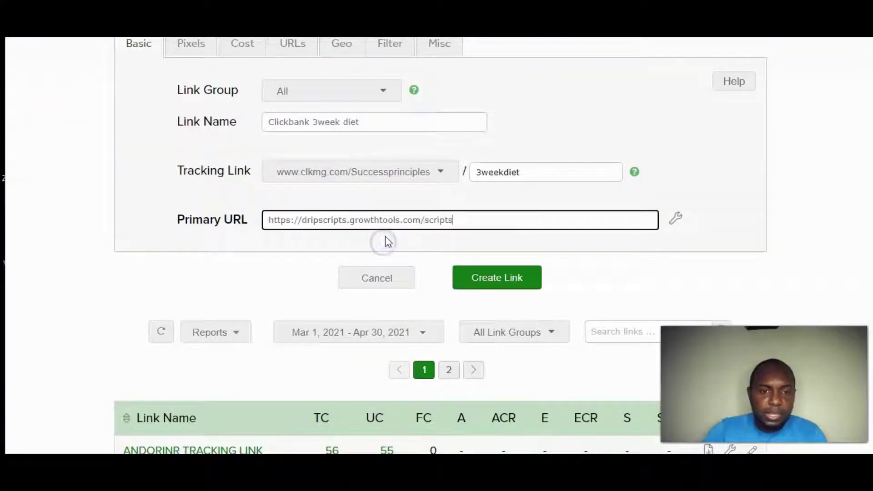
left_click_drag(478, 220, 268, 220)
left_click_drag(509, 220, 337, 227)
mouse_move(273, 224)
left_mouse_down()
mouse_move(361, 218)
mouse_move(269, 221)
left_mouse_up()
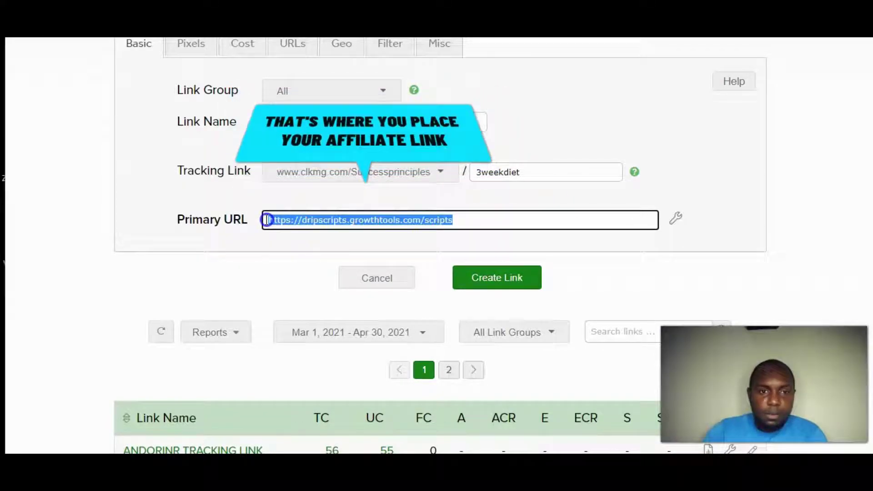
left_click(497, 279)
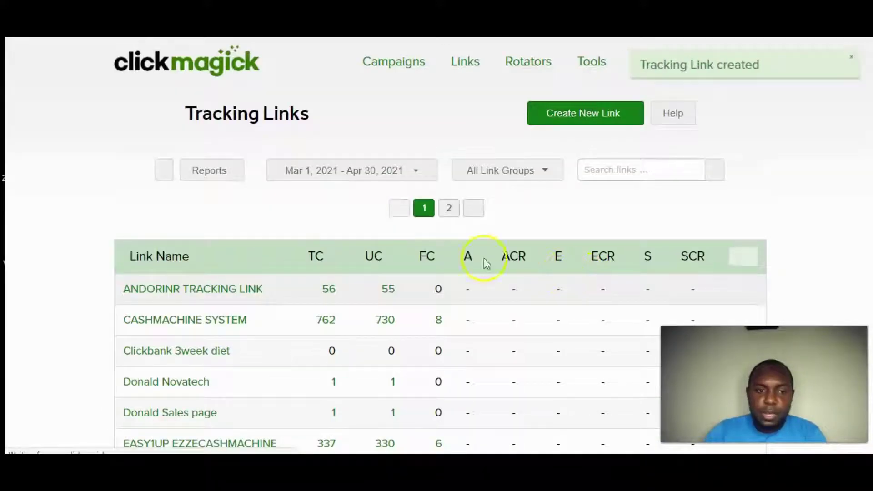
Look over the updated tracking links list with the browser page enlarged to 125%
scroll(195, 272, "down", 10)
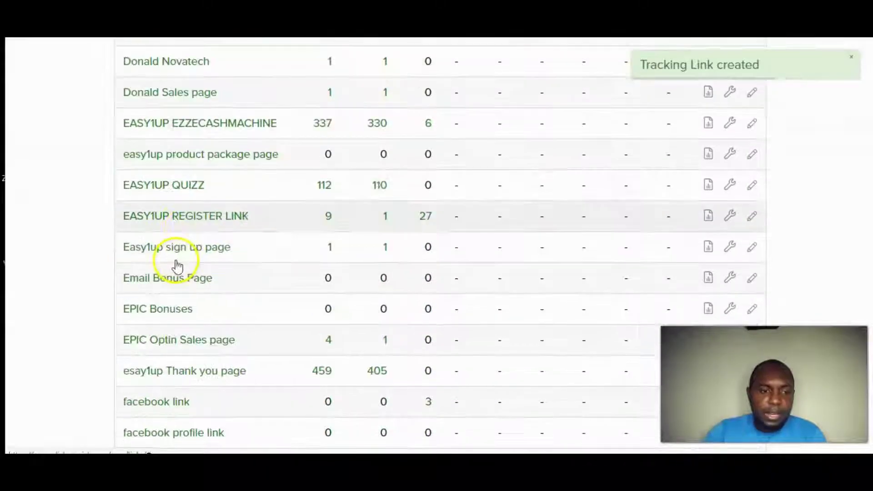
scroll(155, 278, "up", 8)
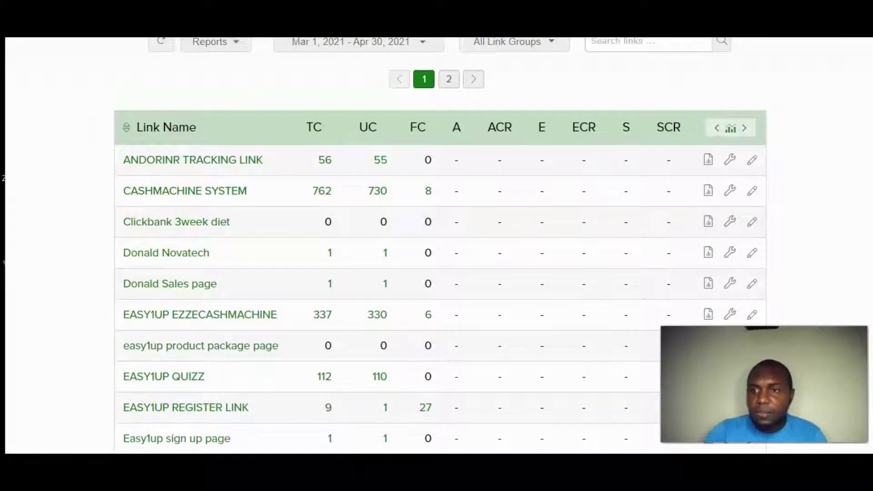
key("alt+f")
left_click(837, 109)
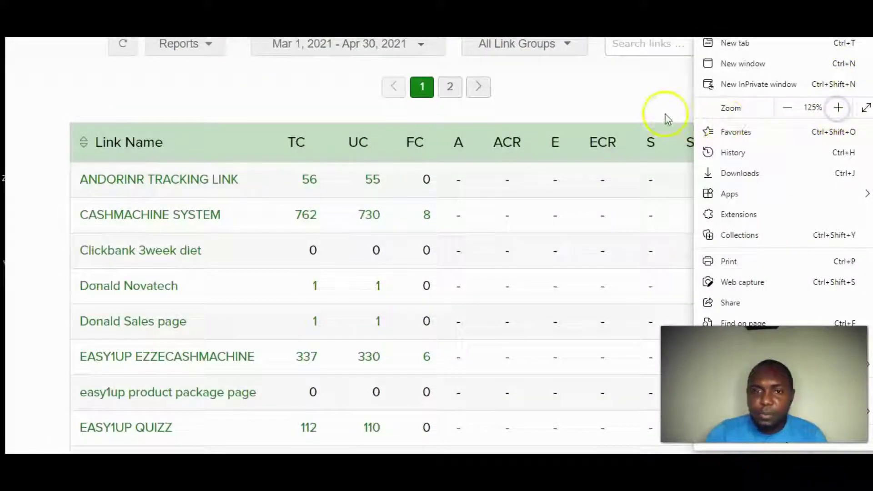
left_click(585, 82)
scroll(357, 191, "down", 3)
scroll(121, 240, "up", 3)
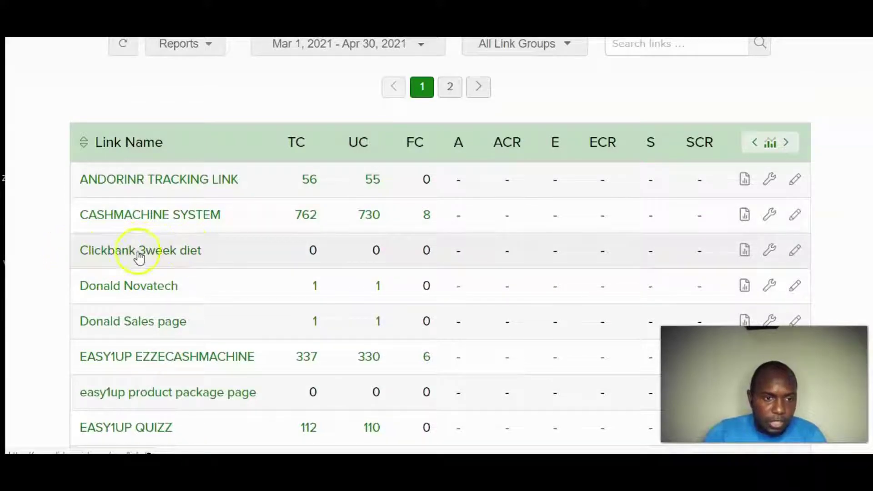
Open the "Clickbank 3week diet" link's settings, highlight its full tracking URL and close the dialog
left_click(157, 251)
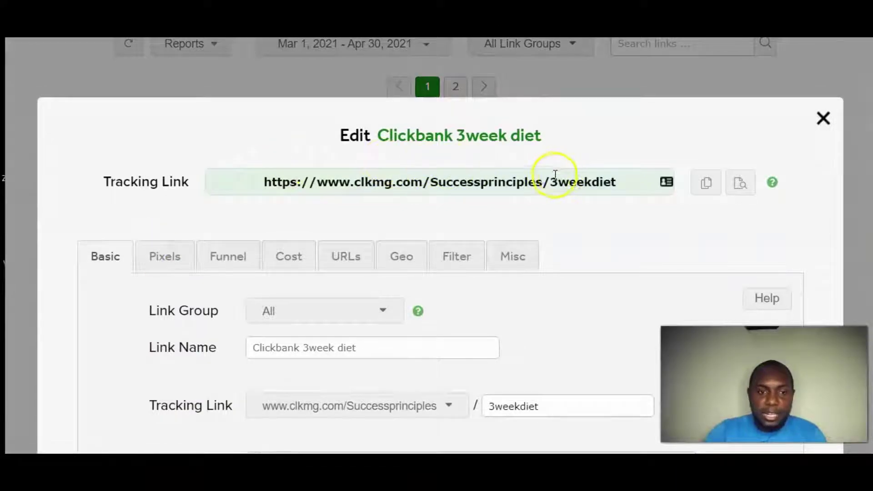
scroll(545, 184, "down", 2)
left_click_drag(264, 119, 603, 120)
left_click_drag(263, 119, 624, 127)
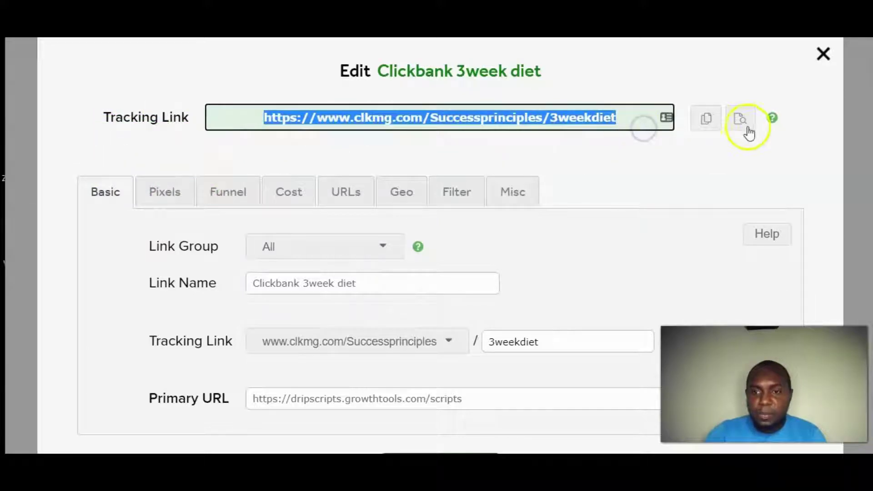
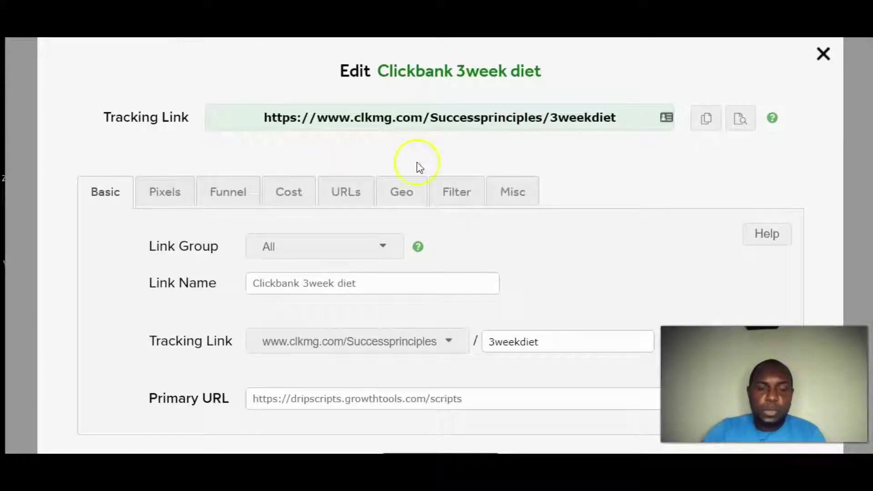
left_click(818, 59)
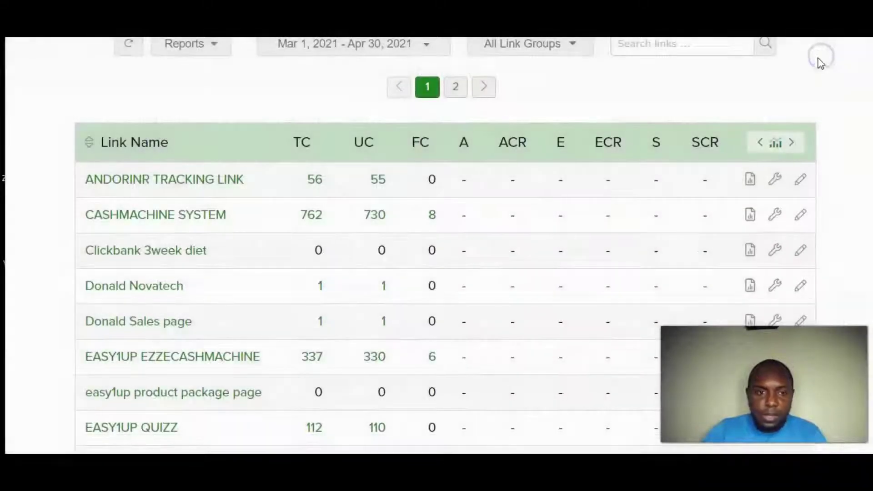
Refresh the tracking link statistics, review the unique clicks log for "Clickbank 3week diet" including IP address and timestamp, and close the log
left_click(124, 45)
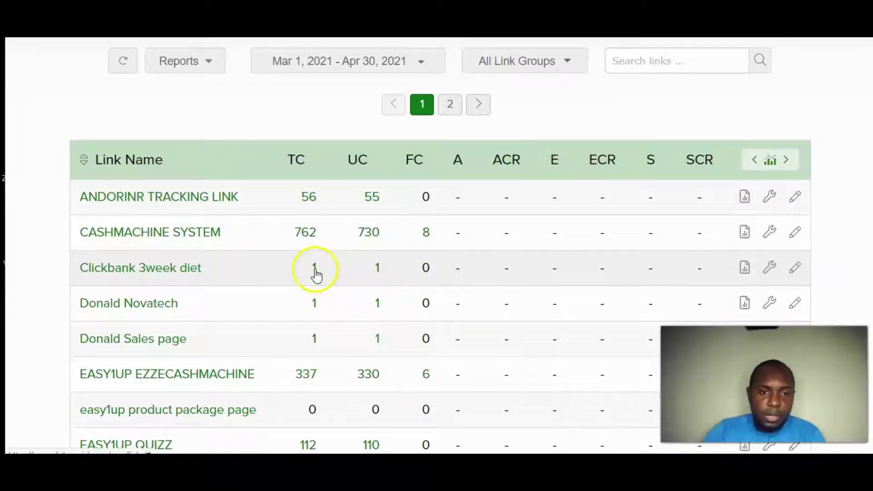
left_click(377, 267)
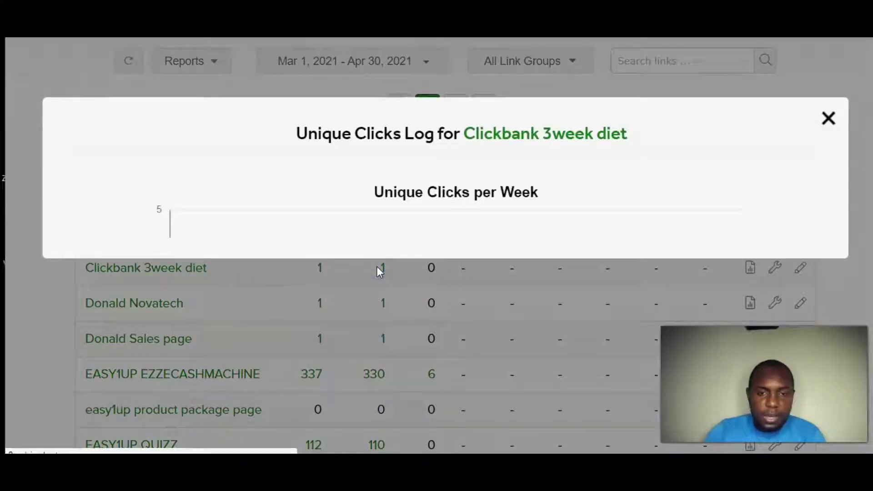
scroll(397, 248, "down", 4)
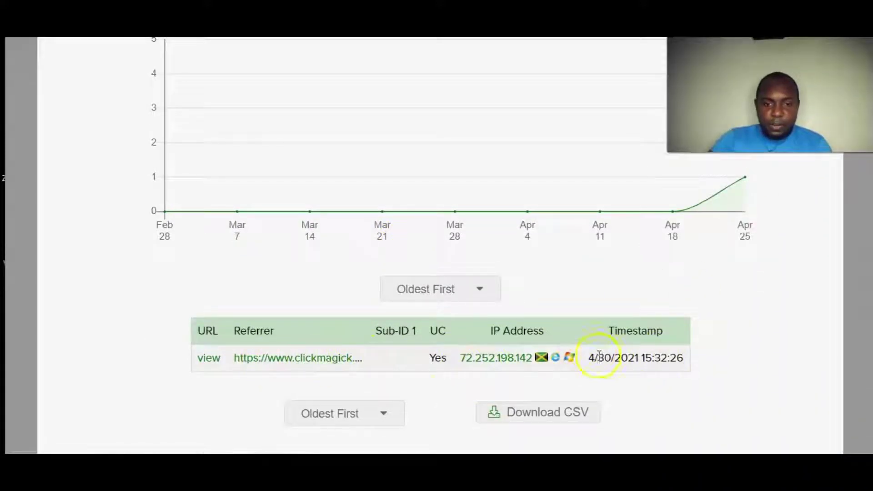
mouse_move(557, 361)
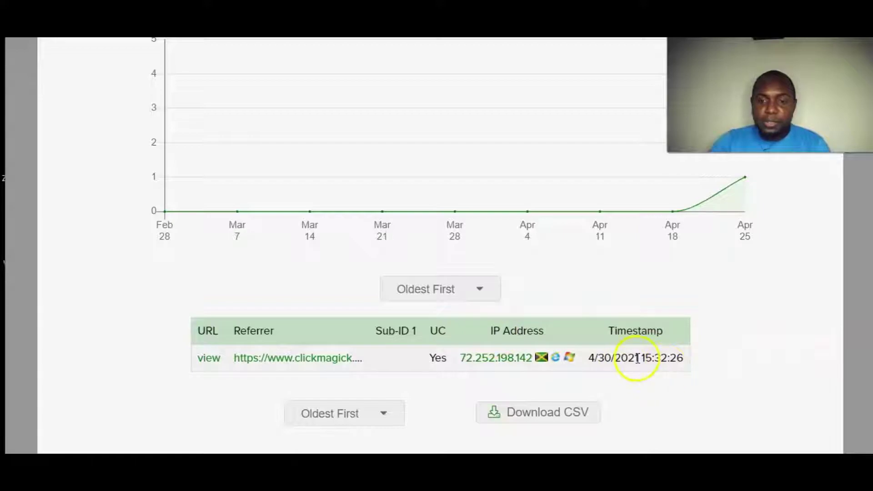
mouse_move(637, 358)
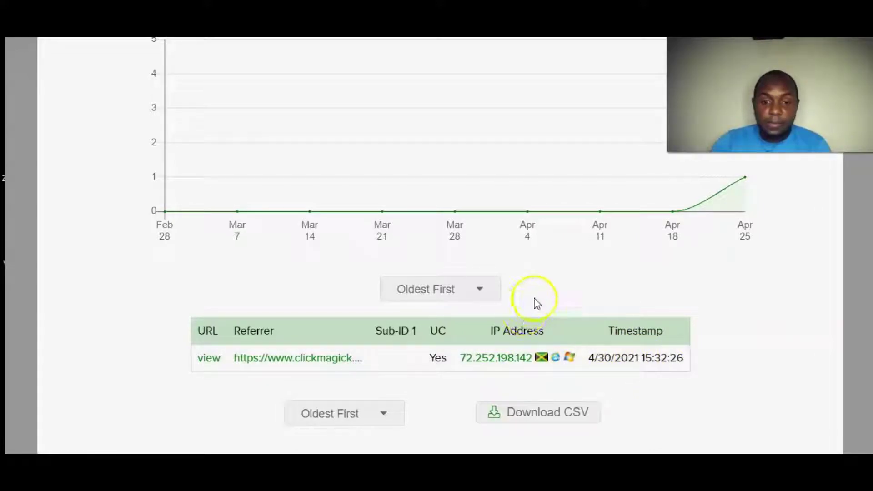
scroll(704, 220, "up", 4)
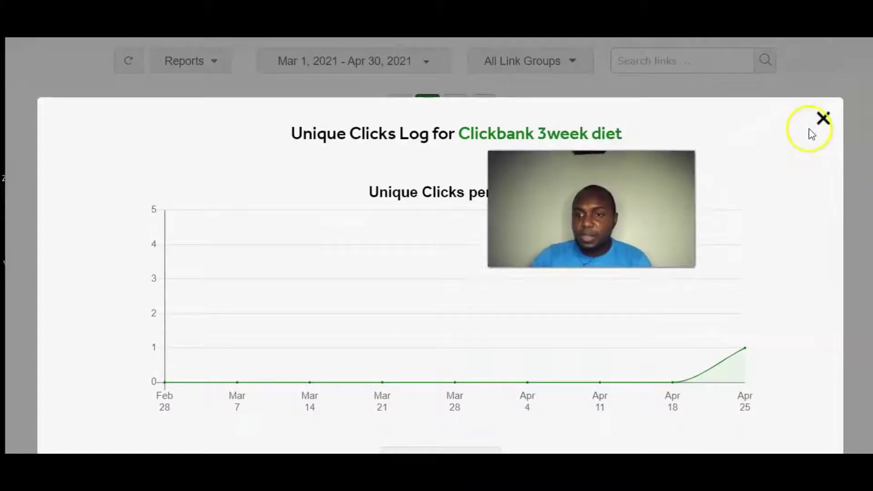
left_click(823, 118)
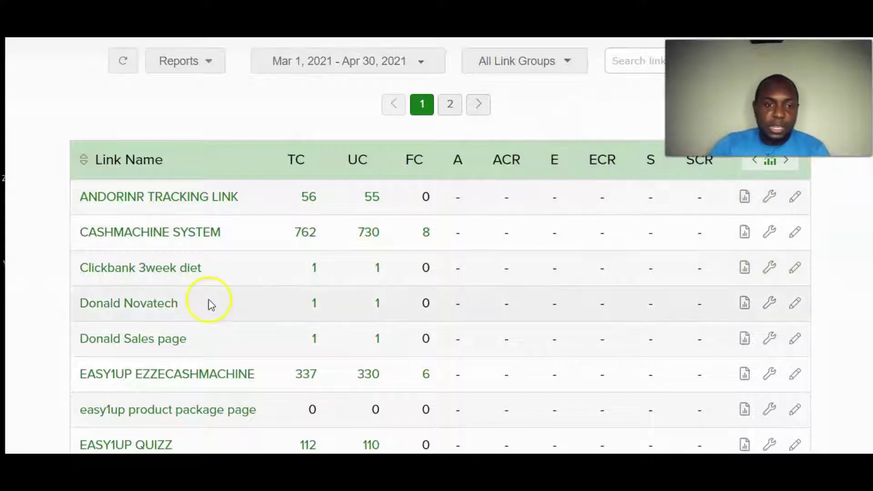
Reopen the "Clickbank 3week diet" link's settings, highlight its tracking URL again and return to the tracking links list
left_click(136, 267)
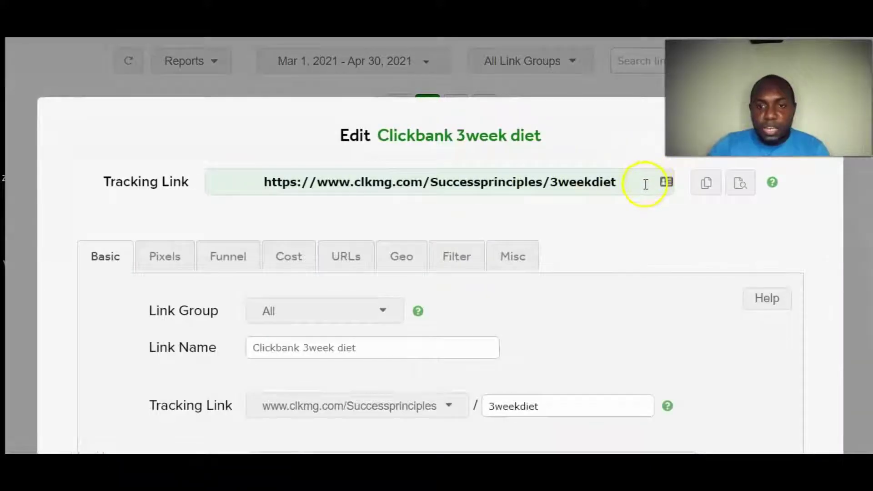
left_click_drag(641, 181, 253, 189)
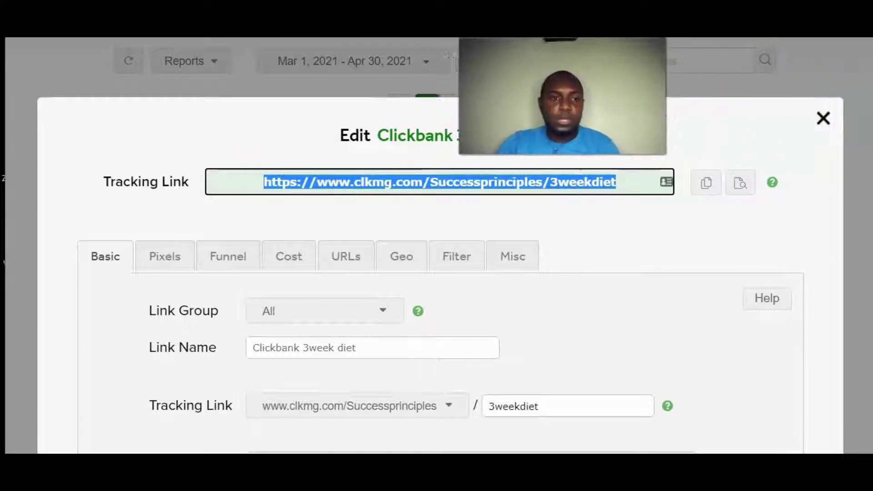
left_click(818, 120)
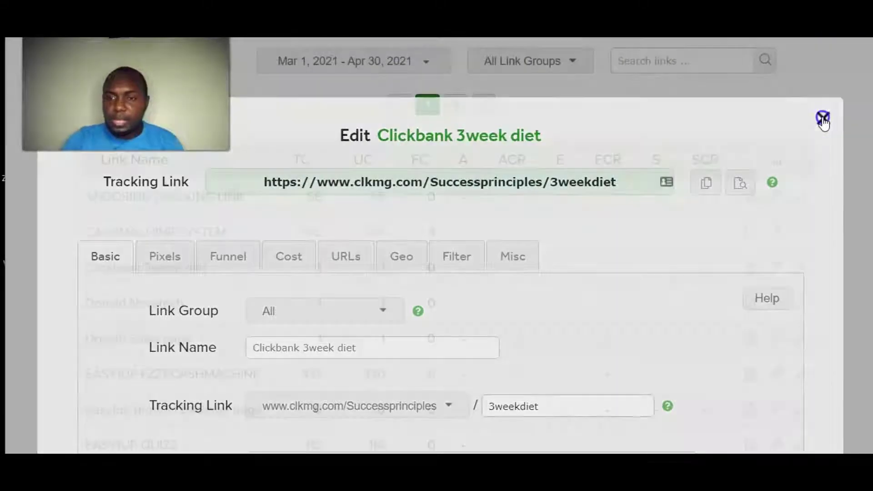
scroll(395, 145, "up", 3)
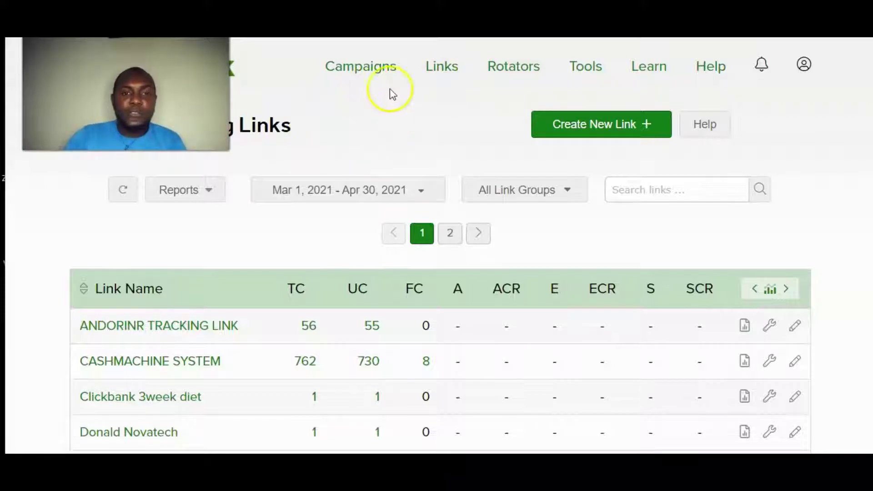
In a new browser tab, search for "hba funnel members login" and open the HBA Funnel Builder login page
key("ctrl+t")
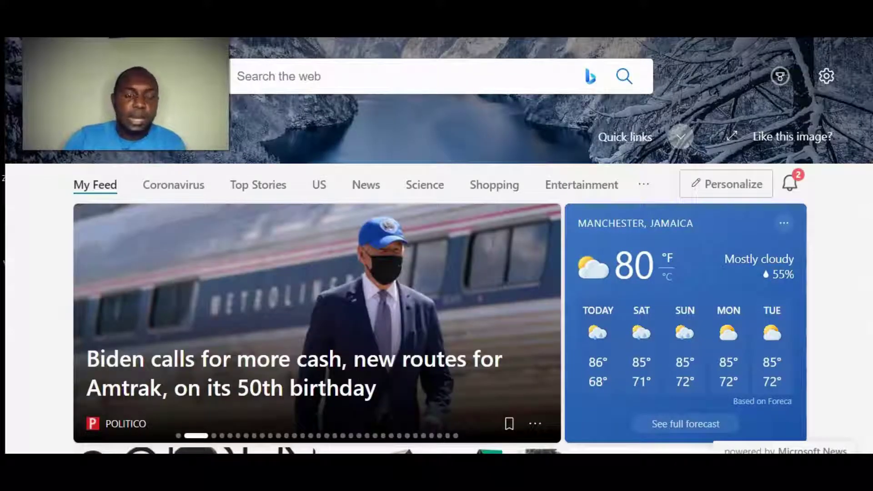
key("Return")
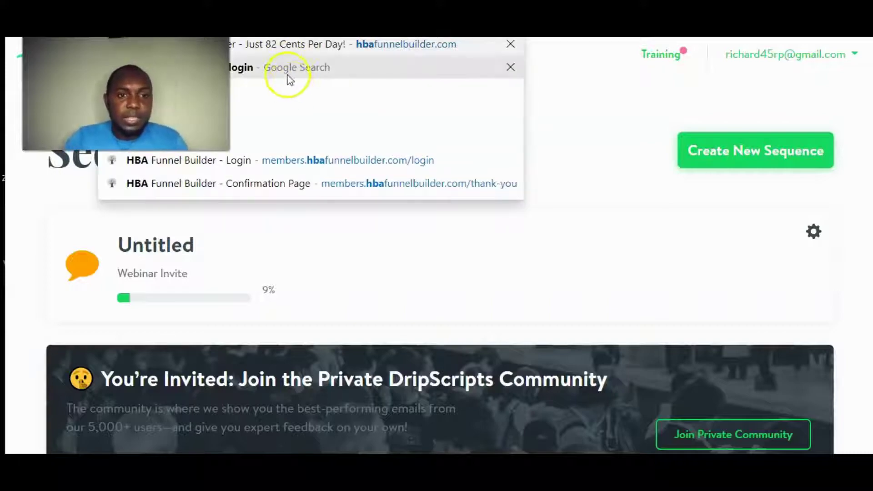
left_click(292, 78)
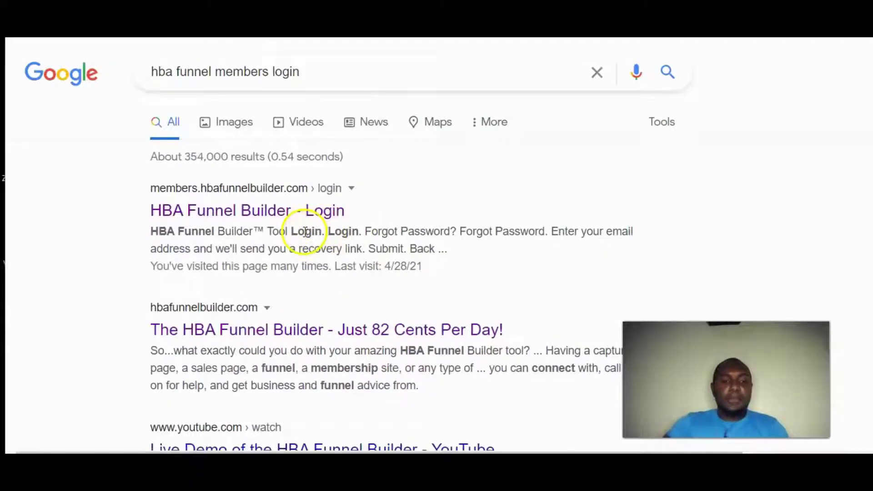
left_click(251, 212)
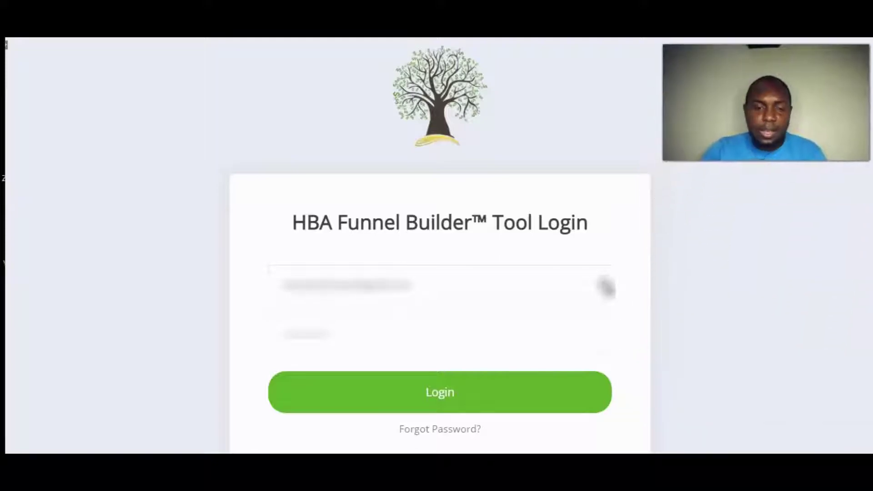
Fill in the saved account e-mail and password and log in to the HBA Funnel Builder
left_click(435, 279)
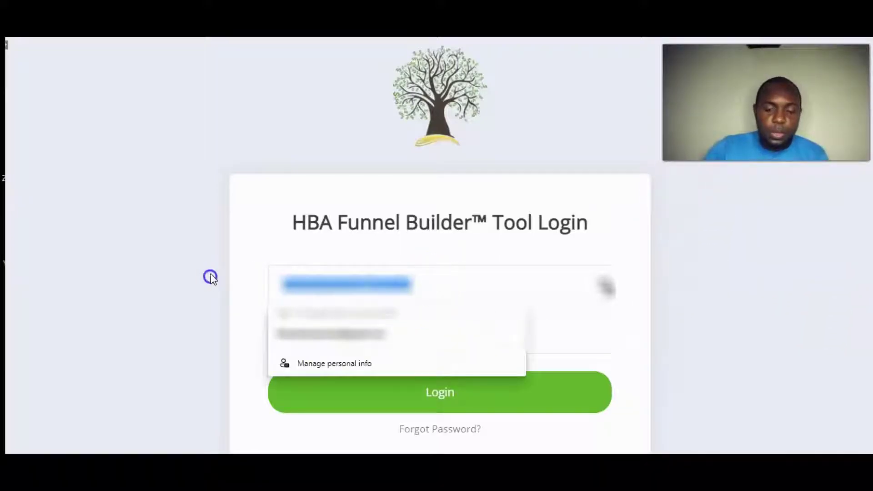
type("fl")
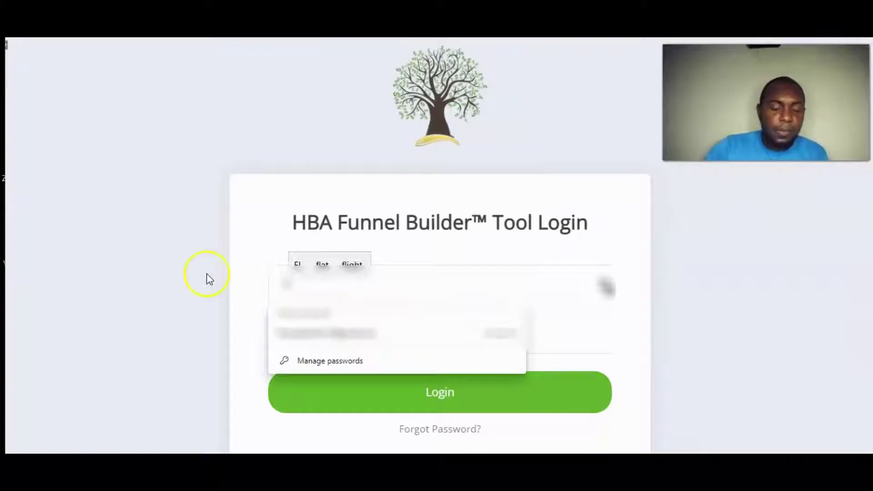
left_click(317, 336)
left_click(448, 390)
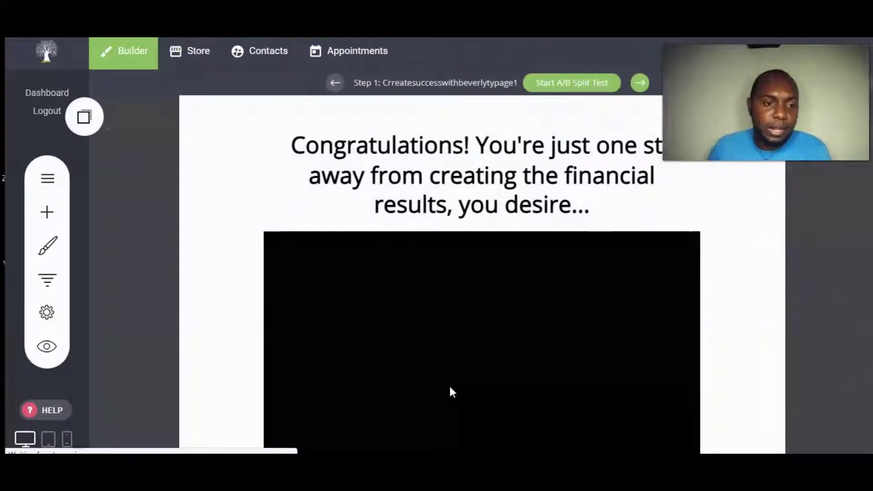
Open the epictradingdesign page from the end of the funnel's steps list
left_click(47, 279)
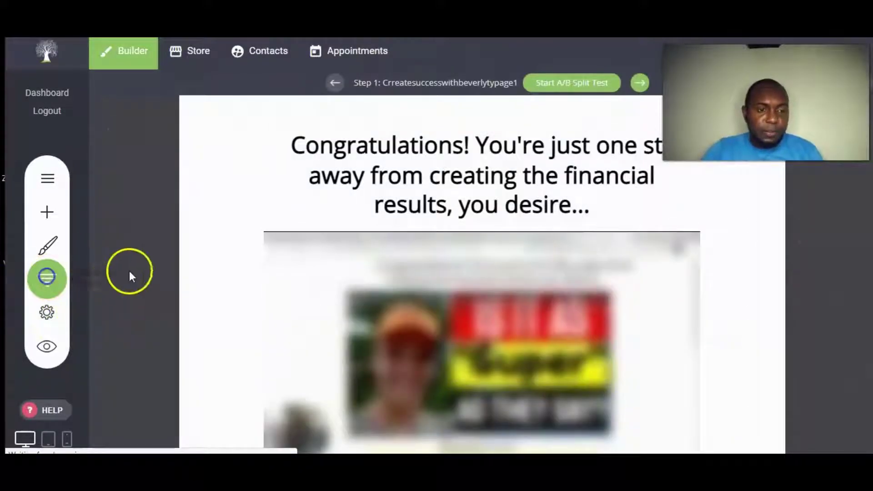
scroll(269, 292, "down", 20)
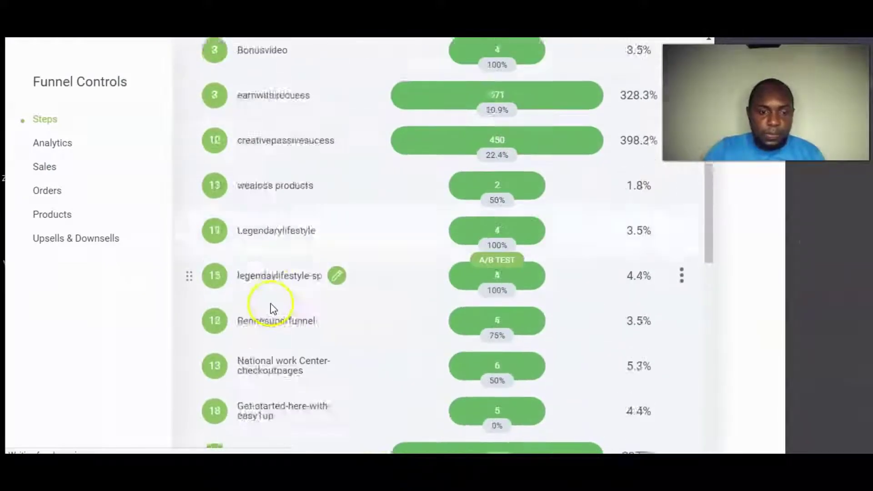
scroll(272, 308, "down", 8)
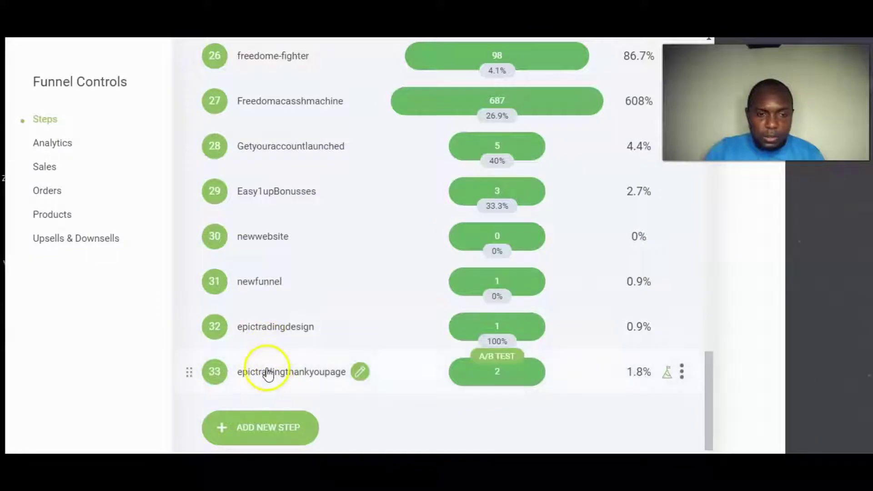
left_click(260, 335)
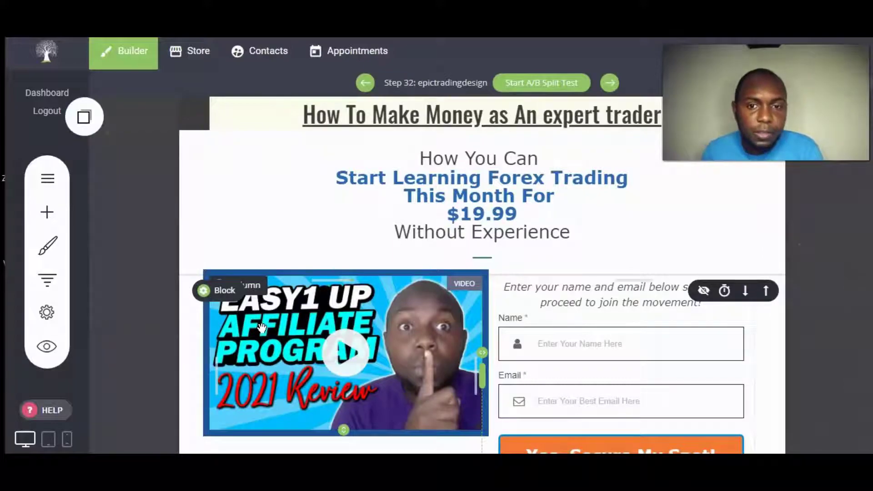
Look over the epictradingdesign page and open the Custom Code section of the funnel settings
scroll(269, 247, "down", 3)
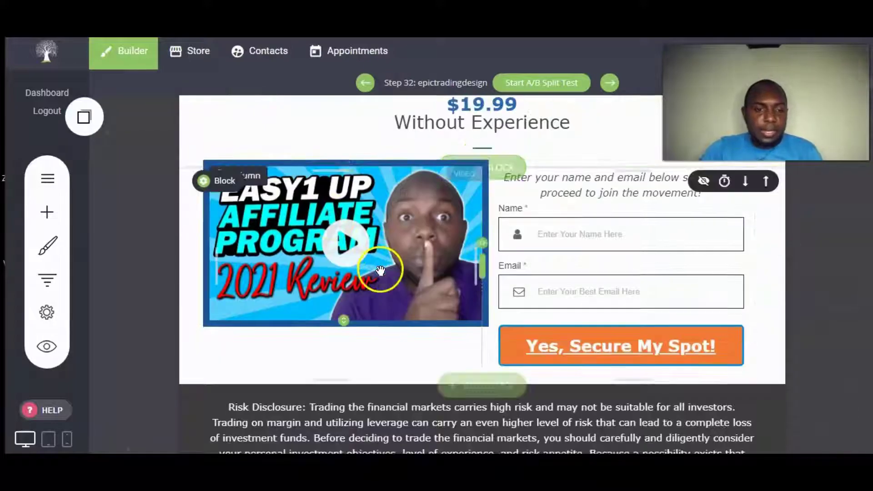
scroll(376, 267, "up", 3)
scroll(380, 288, "down", 1)
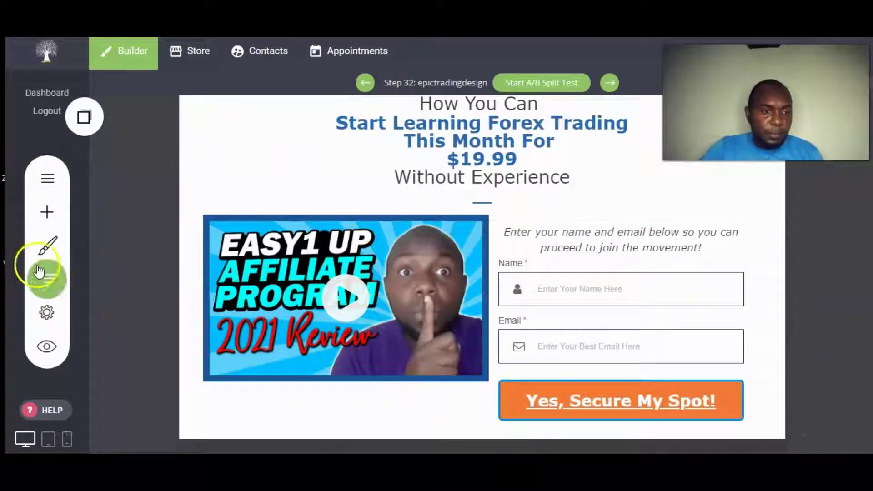
left_click(46, 318)
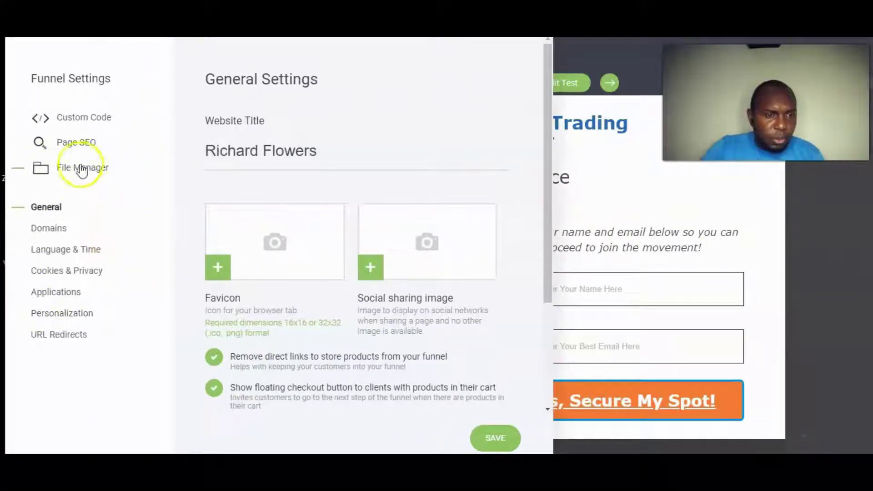
left_click(83, 118)
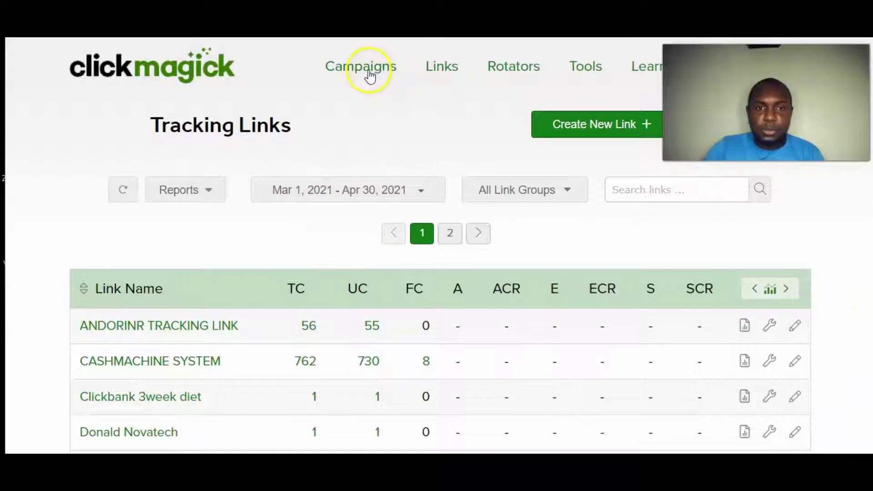
Switch to ClickMagick, go to Campaigns and open the Website Code from Step 1
left_click(363, 69)
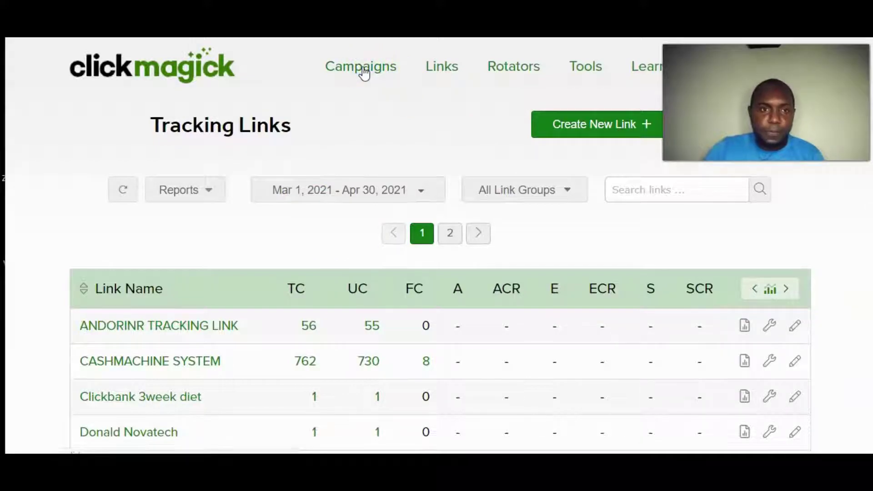
scroll(301, 202, "down", 2)
scroll(244, 181, "up", 1)
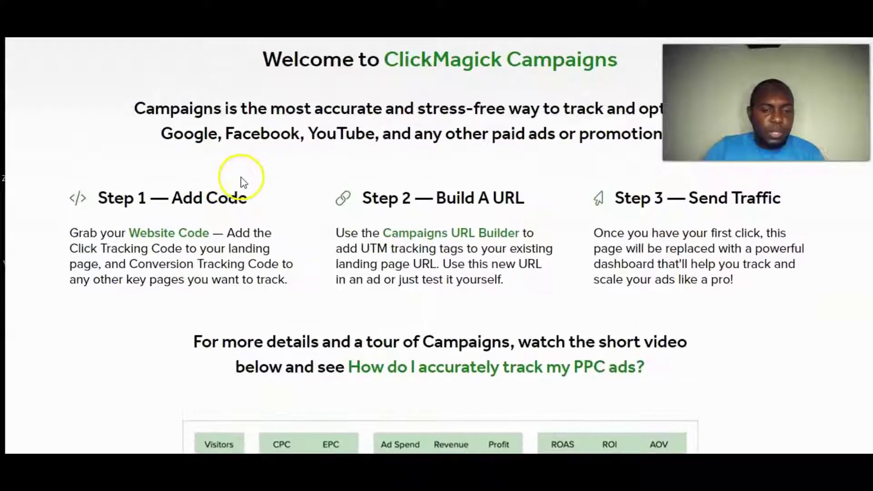
scroll(244, 181, "down", 1)
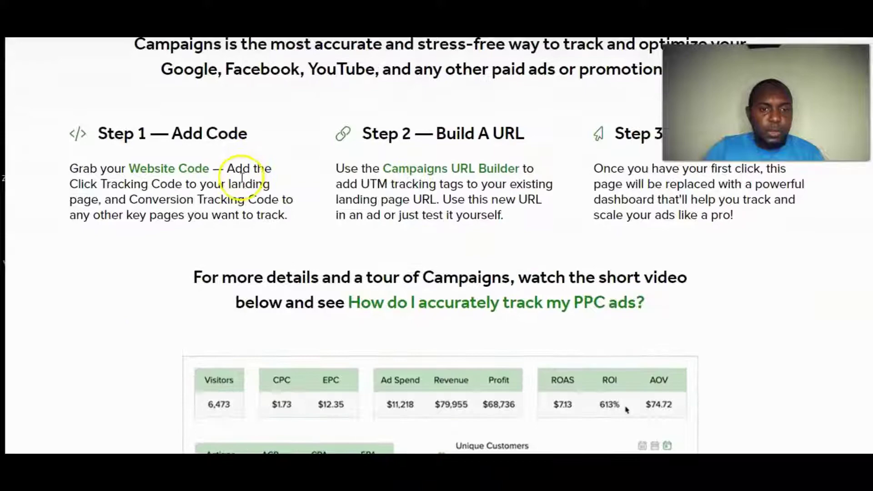
left_click(157, 172)
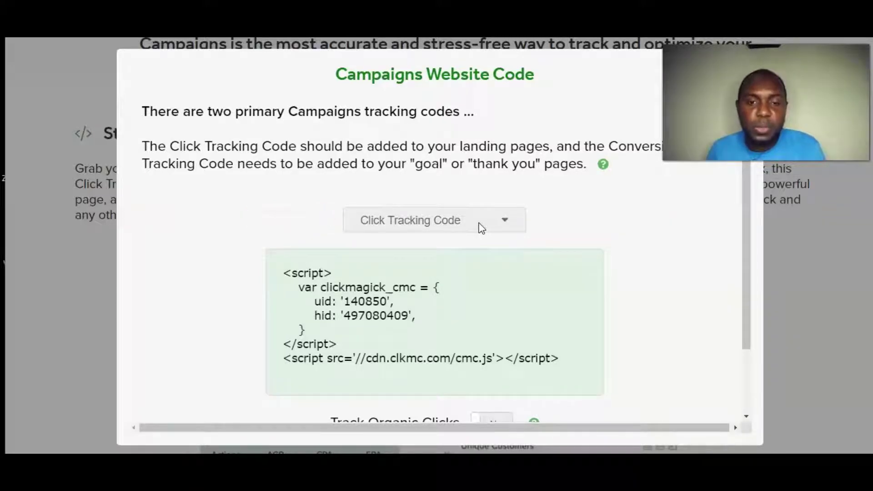
Set Track Organic Clicks to Yes and copy the Click Tracking Code to the clipboard
scroll(444, 181, "down", 2)
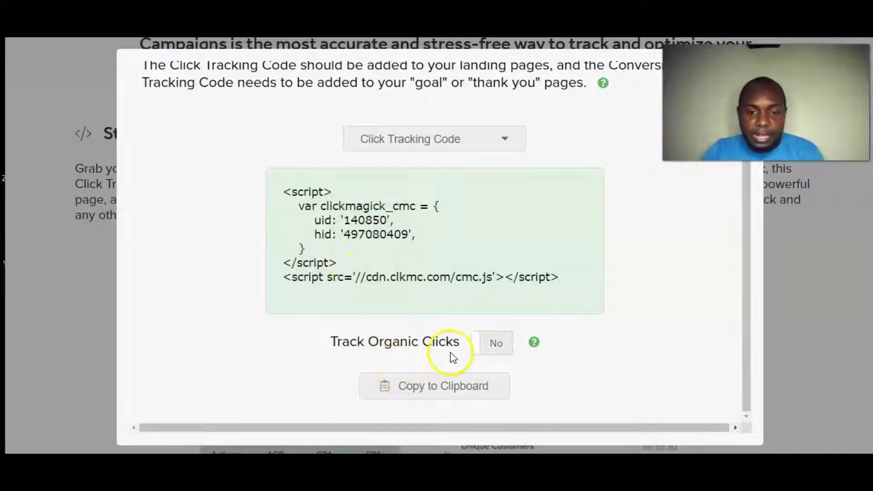
left_click(478, 344)
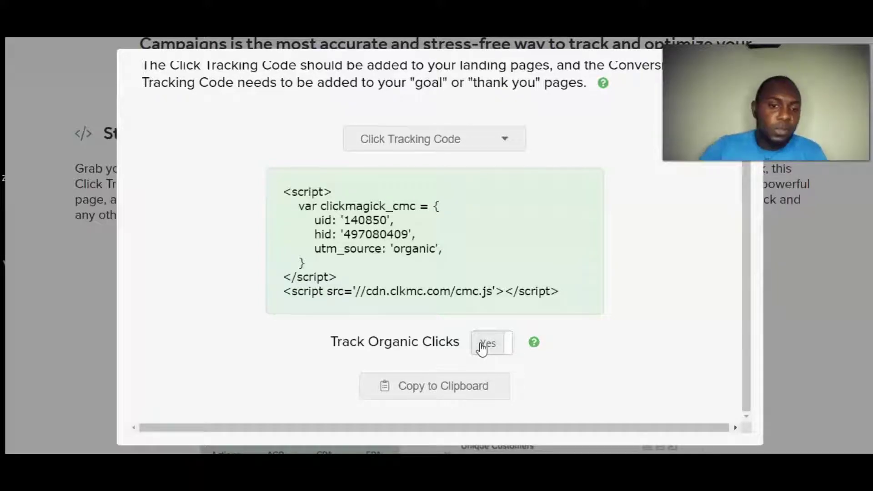
left_click(429, 385)
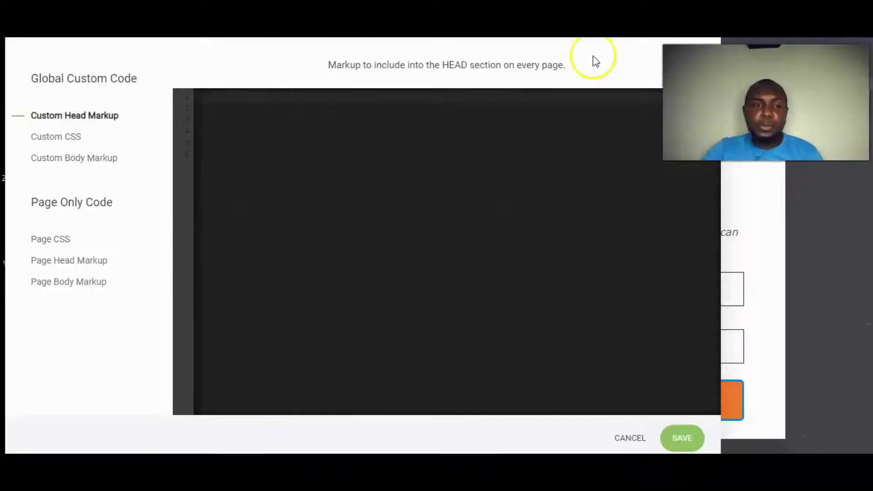
Paste the Click Tracking Code into the global Custom Head Markup, remove the stray character before the first script tag, and save
left_click(259, 100)
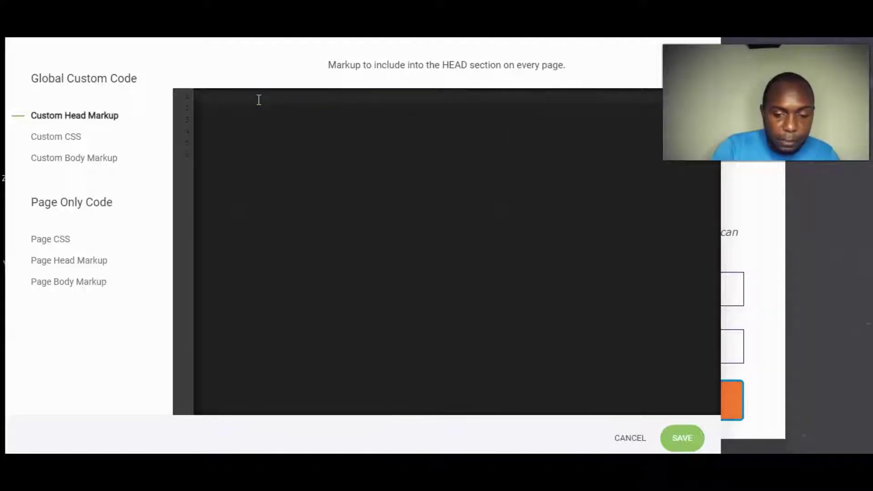
key("ctrl+v")
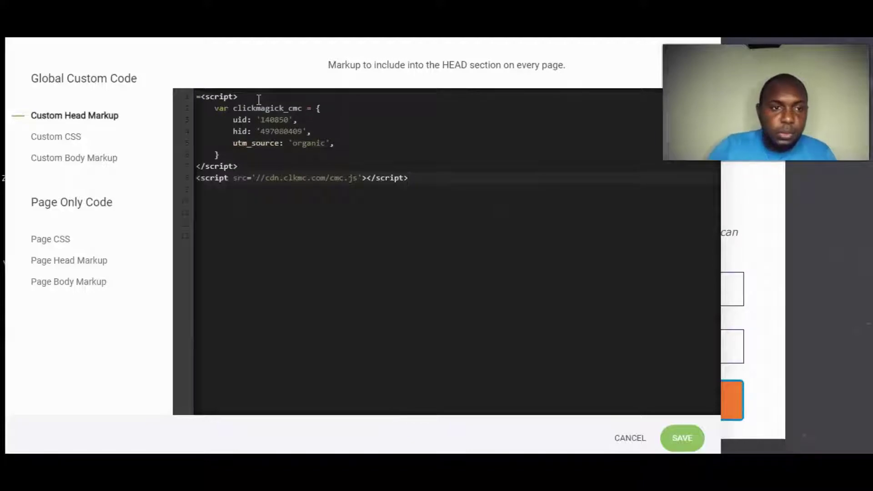
left_click(201, 96)
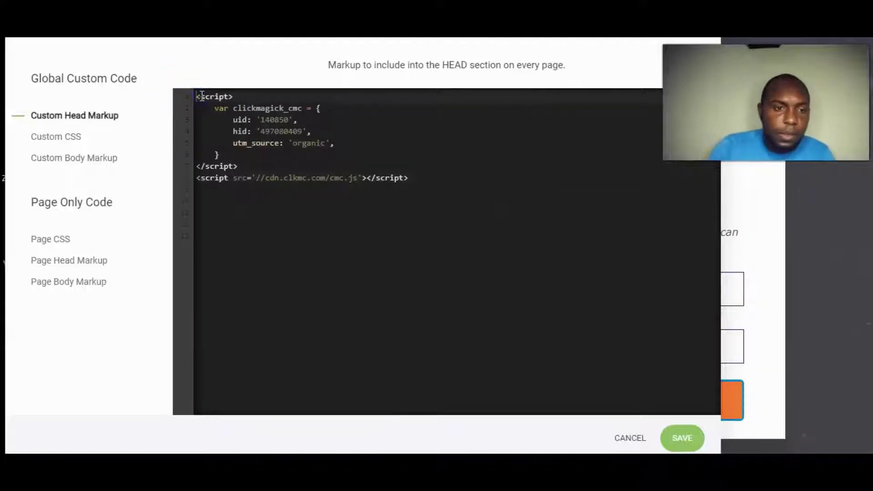
left_click(839, 266)
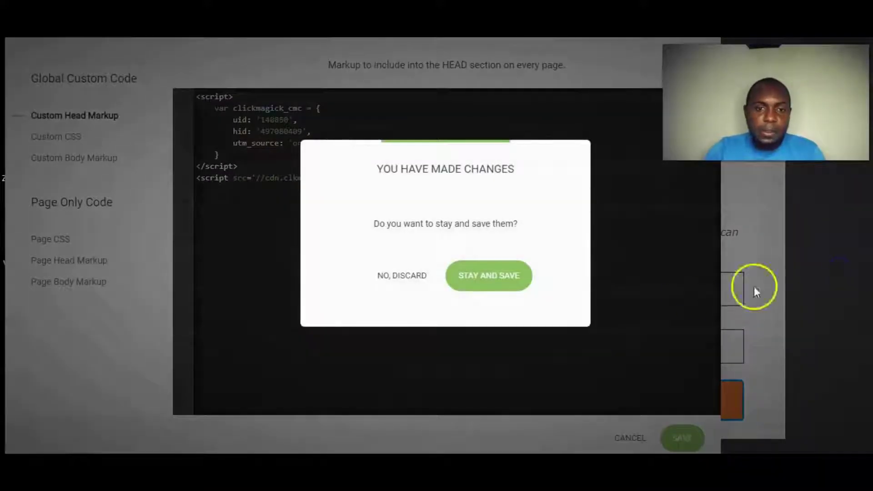
left_click(503, 282)
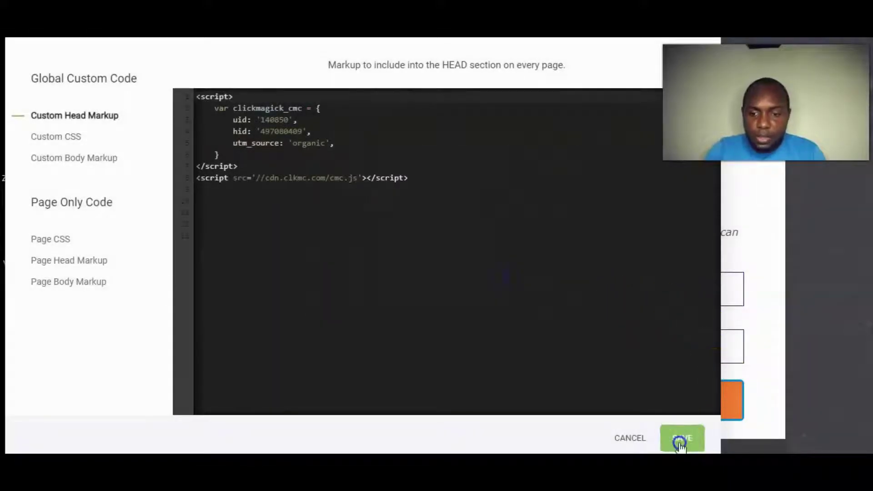
left_click(681, 440)
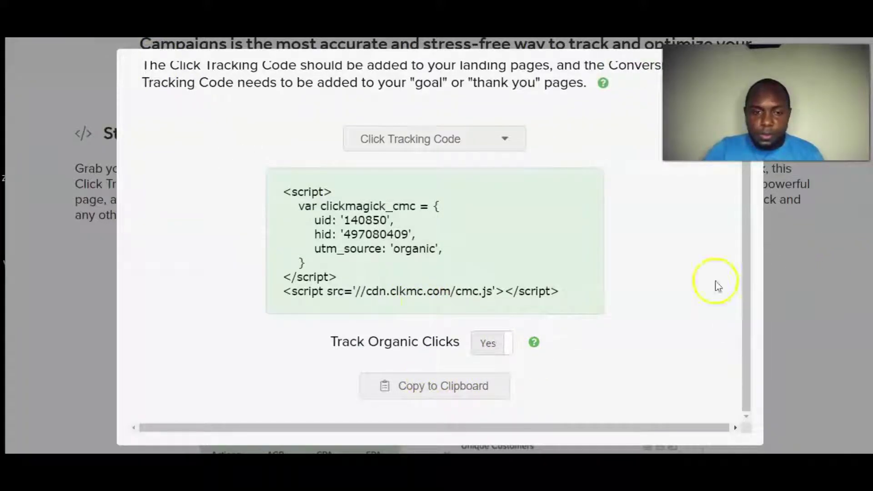
In ClickMagick's Website Code, choose Conversion Tracking Code, set Ref to 1 with goal type Action, and copy the code to the clipboard
scroll(717, 287, "up", 3)
scroll(692, 288, "down", 3)
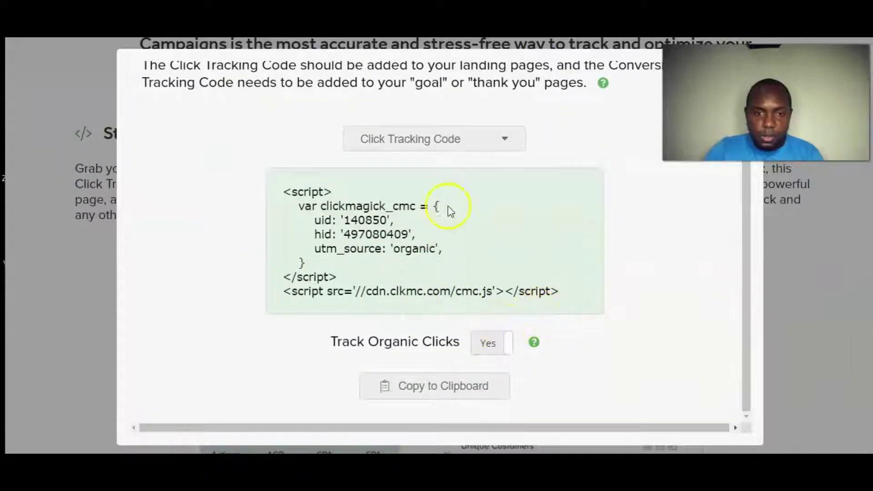
left_click(483, 139)
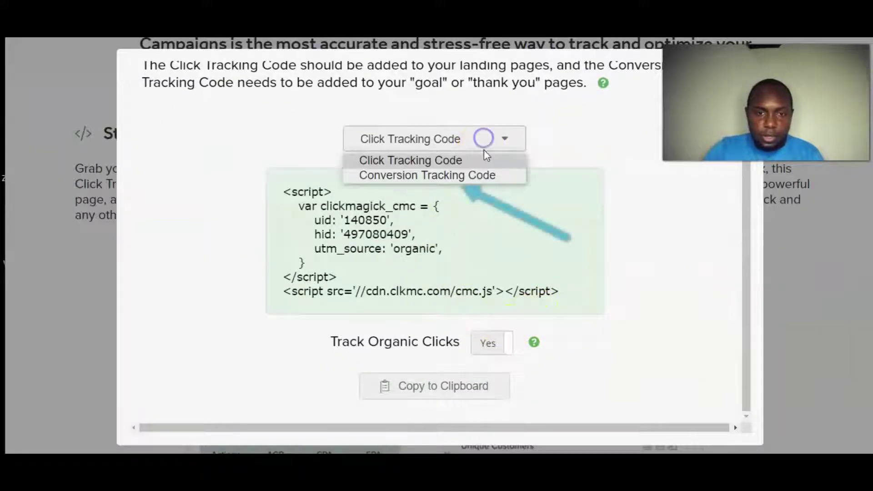
left_click(410, 176)
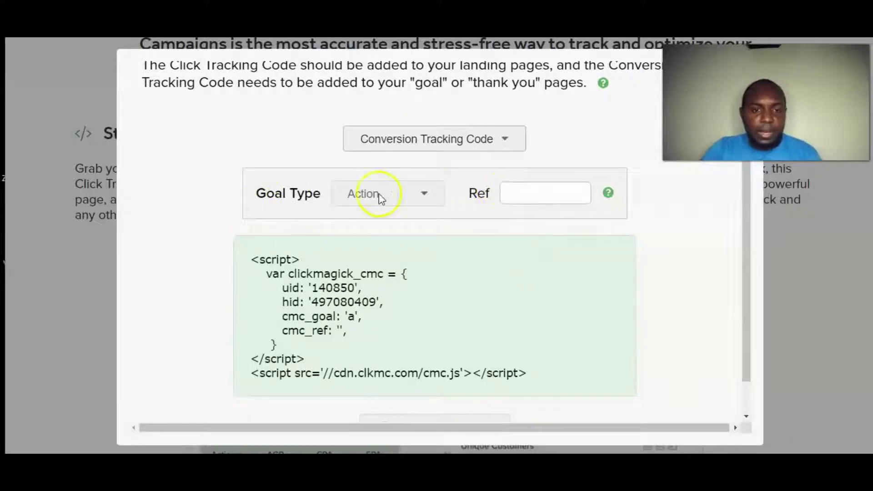
left_click(538, 193)
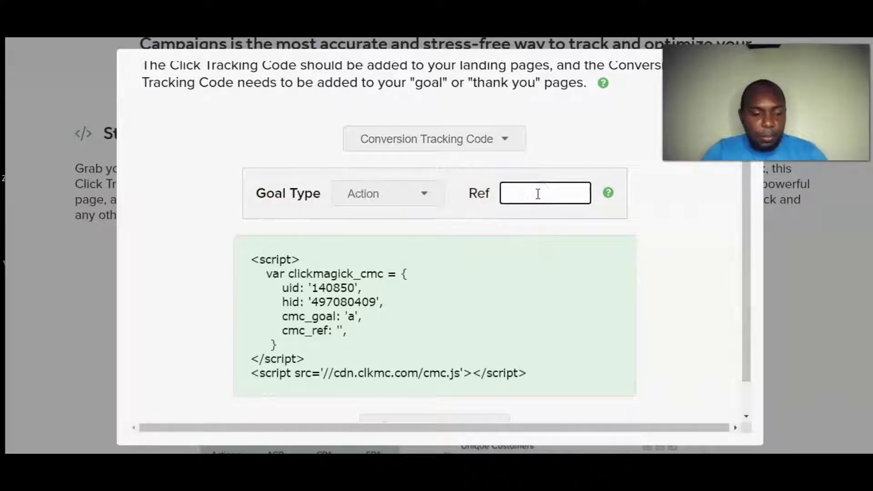
type("1")
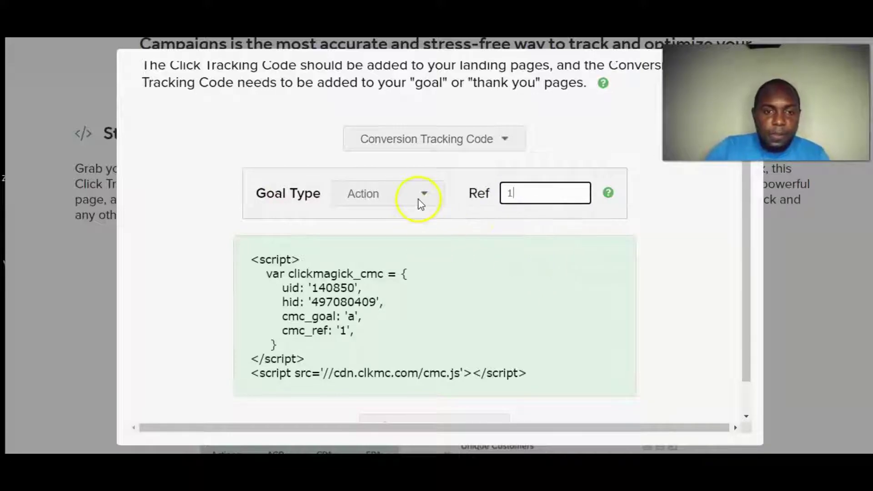
scroll(469, 282, "down", 1)
left_click(452, 386)
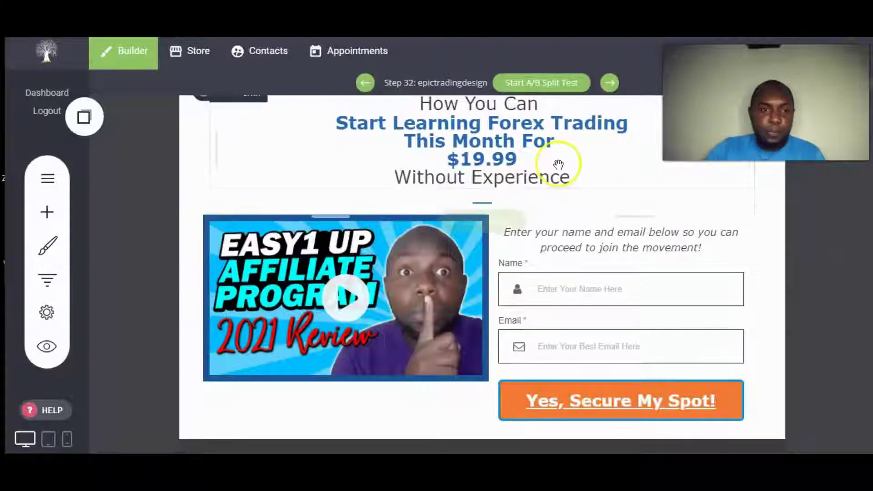
Switch to the funnel builder and open the epictradingthankyoupage step from the end of the funnel's steps list
scroll(152, 302, "down", 4)
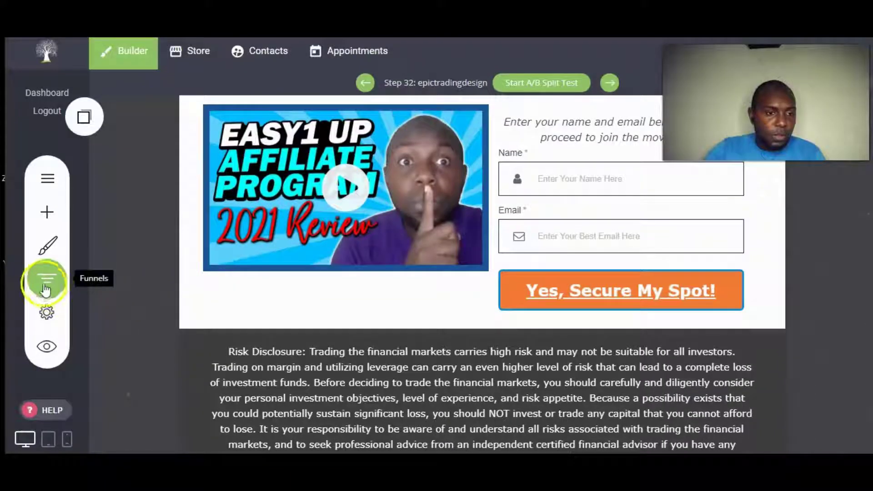
scroll(321, 329, "down", 10)
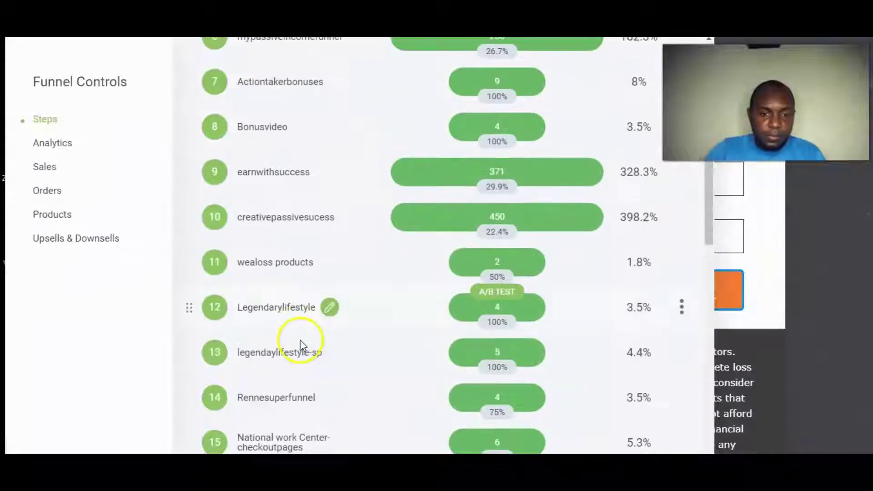
scroll(291, 334, "down", 2)
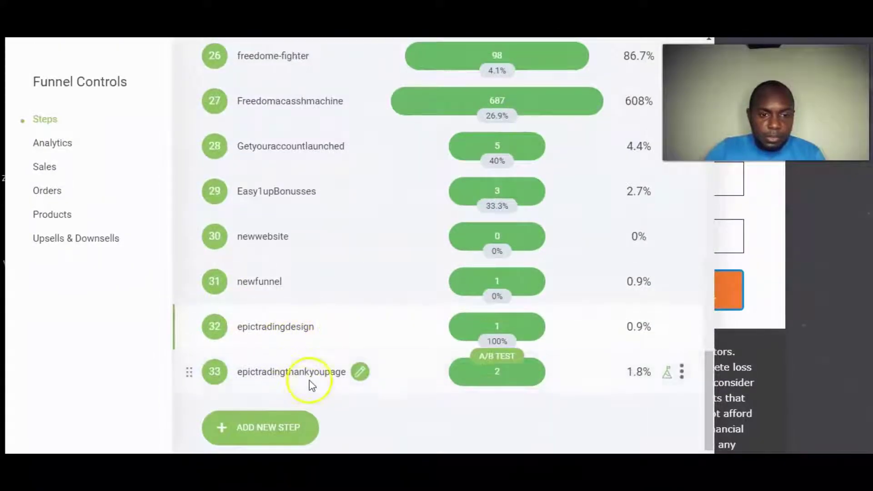
left_click(271, 378)
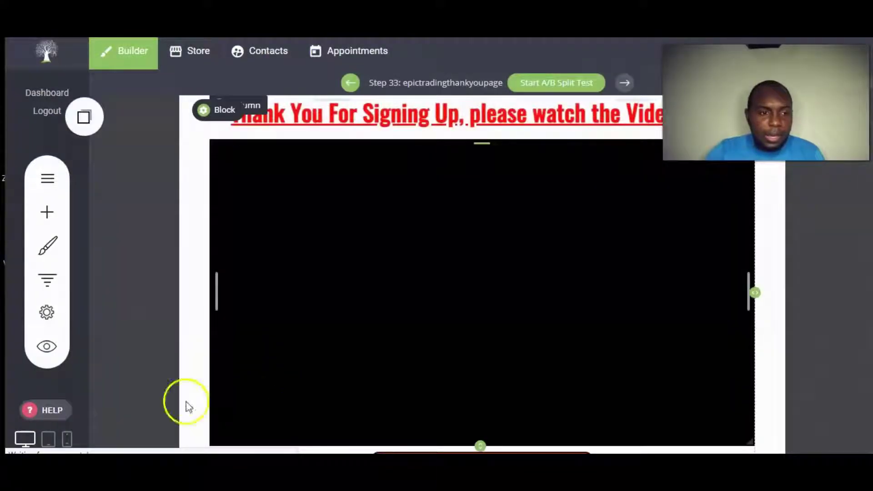
Paste the conversion tracking code into the thank-you page's Page Head Markup under Custom Code, remove the stray leading character, and save
left_click(46, 313)
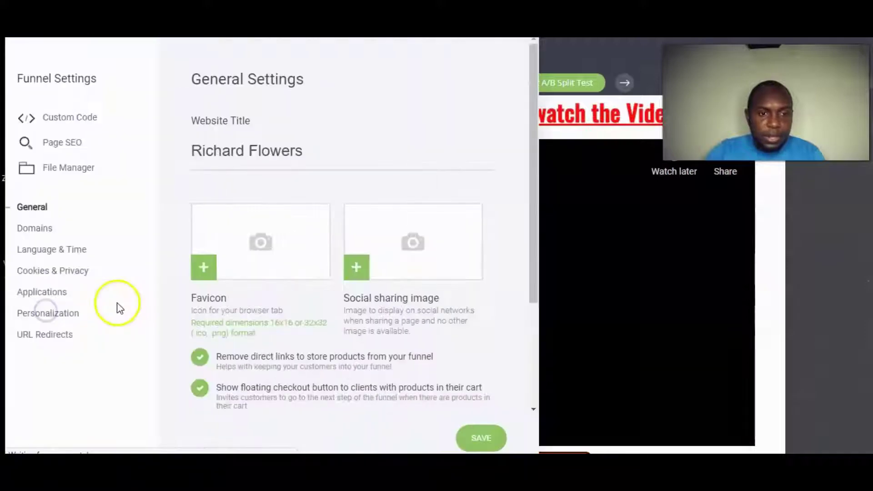
left_click(82, 117)
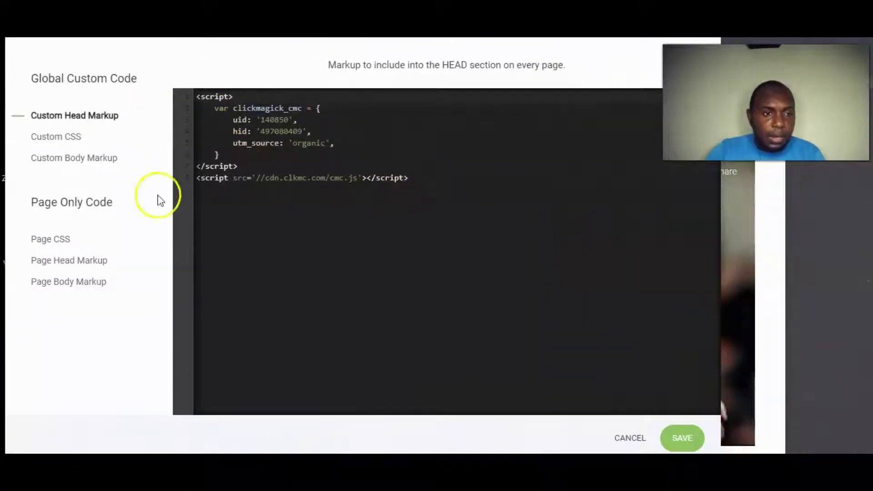
left_click(62, 261)
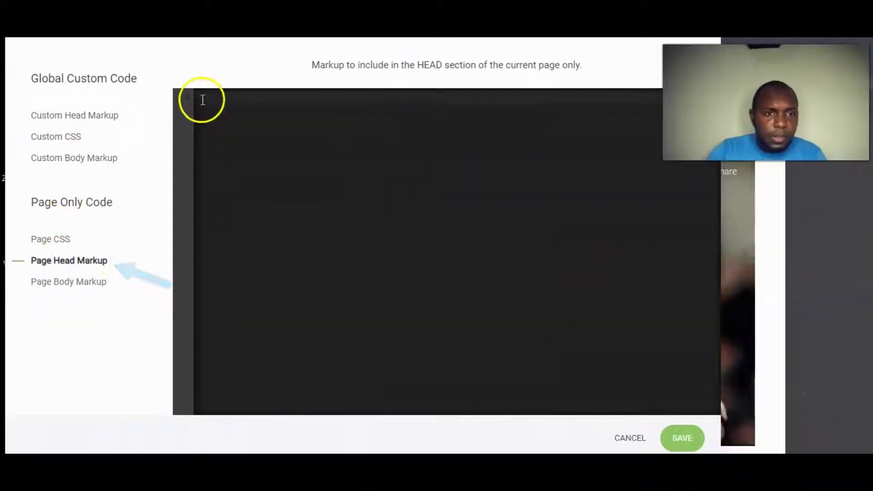
left_click(203, 97)
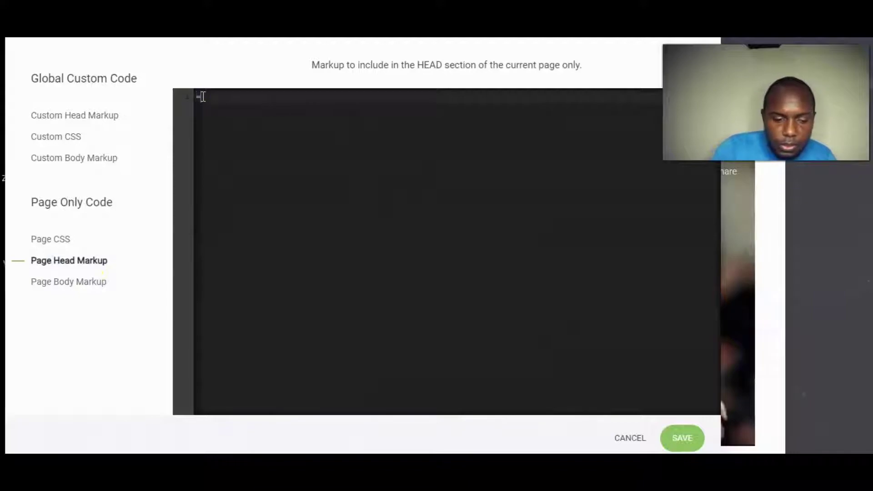
type("<script>     var clickmagick_cmc = {         uid: '140850',         hid: '497080409',         cmc_goal: 'a',         cmc_ref: '1',     } </script> <script src='//cdn.clkmc.com/cmc.js'></script>")
left_click(203, 96)
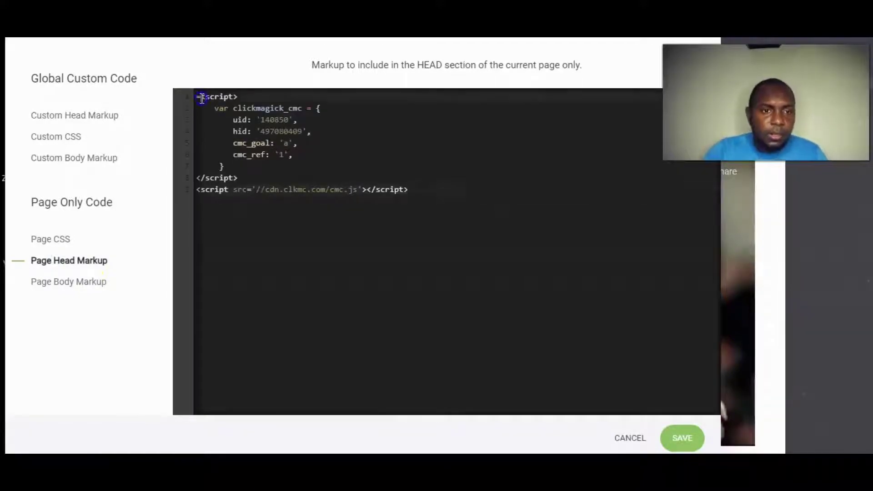
key("BackSpace")
left_click(682, 438)
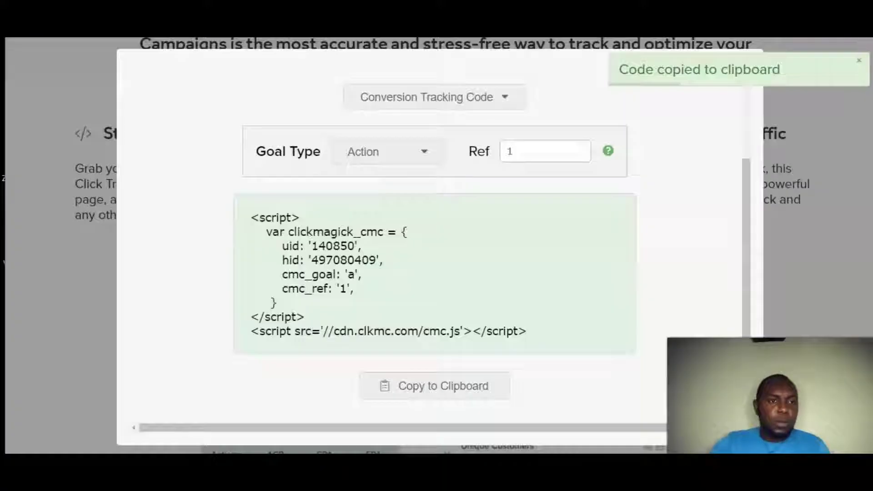
Close the Website Code window in ClickMagick, return to the funnel builder and open the epictradingdesign page from the steps list
left_click(402, 233)
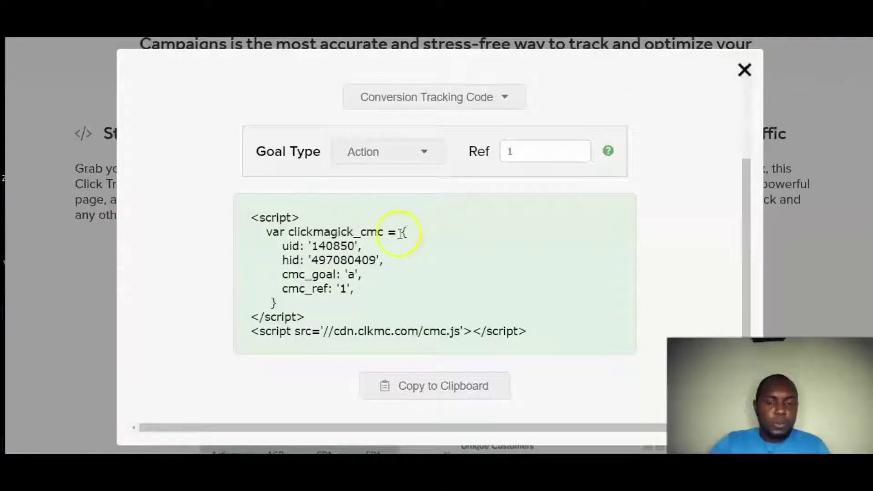
left_click(744, 70)
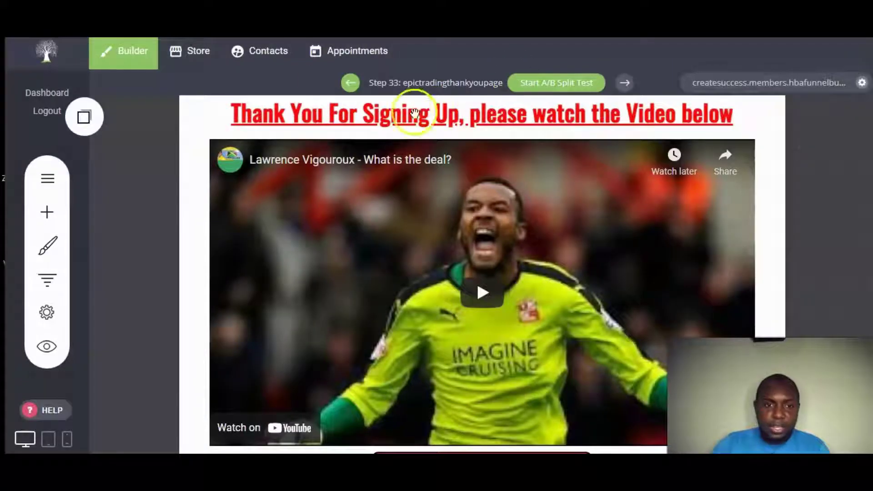
scroll(113, 315, "down", 2)
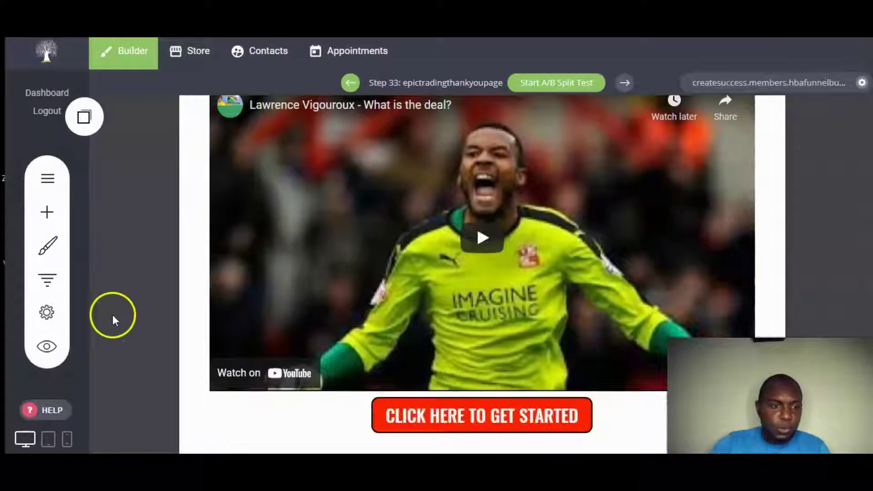
left_click(43, 276)
scroll(292, 300, "down", 15)
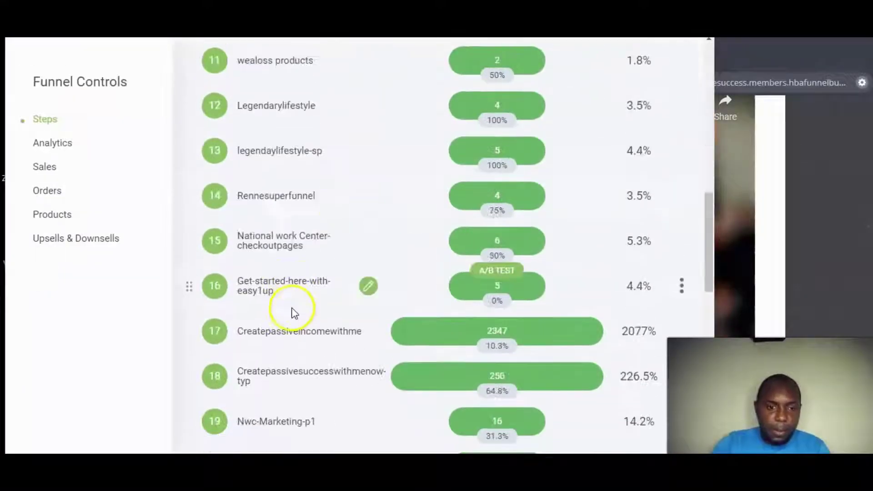
scroll(293, 312, "down", 9)
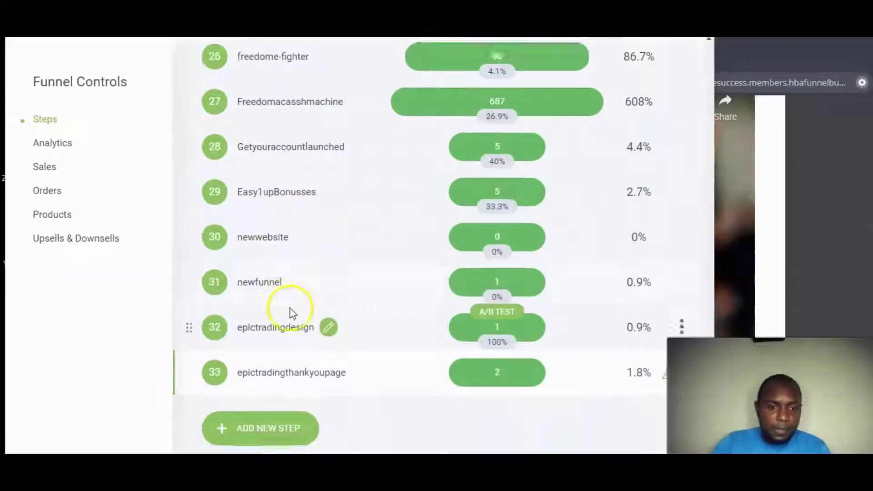
left_click(277, 332)
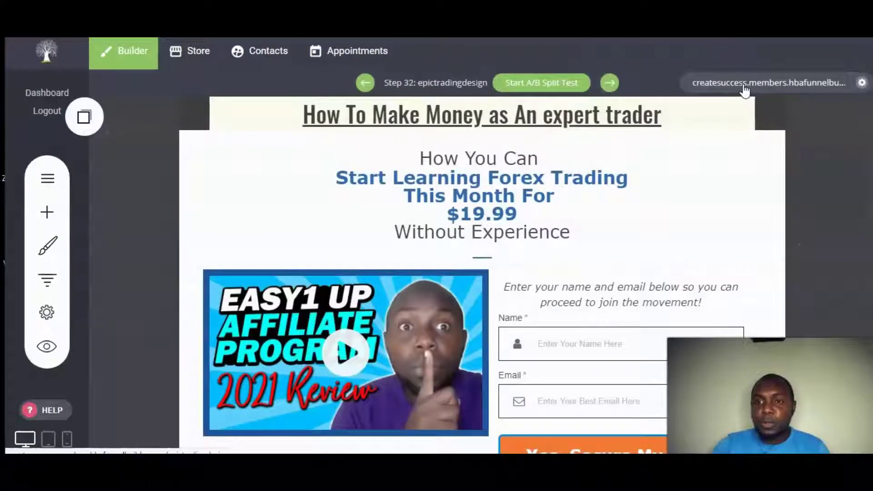
Open the live epictradingdesign page in the browser and copy its URL
left_click(744, 86)
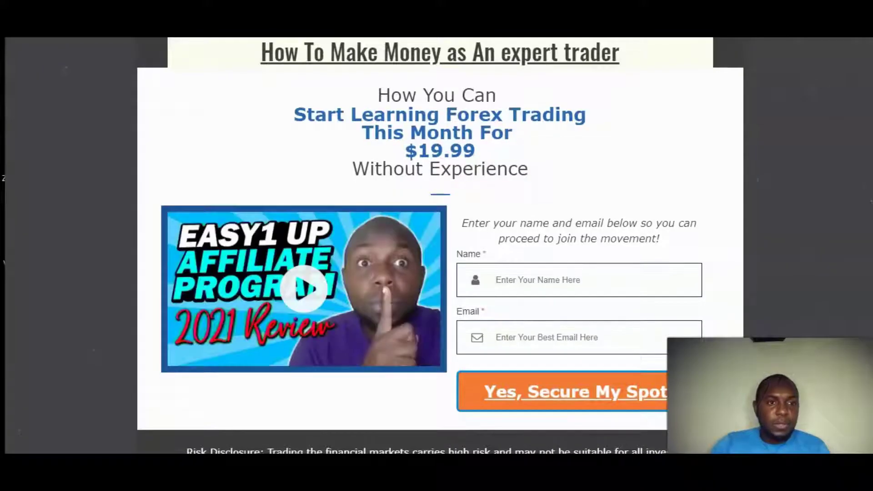
right_click(214, 40)
left_click(268, 124)
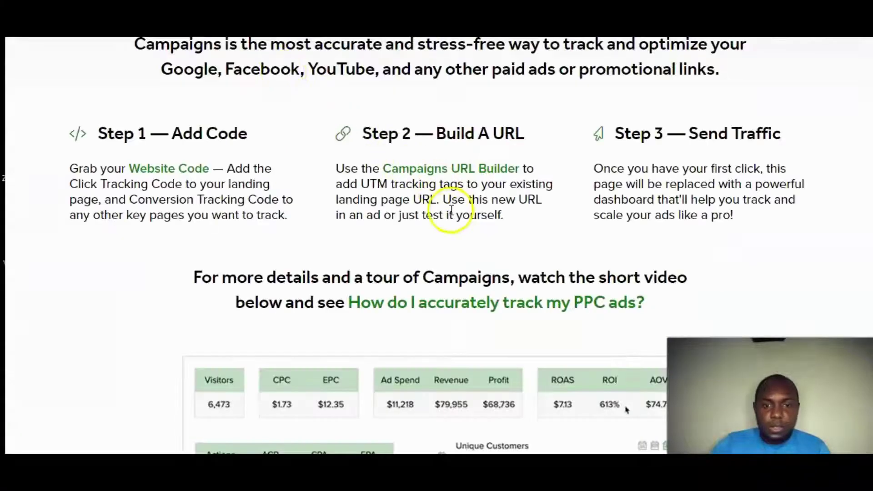
Switch to ClickMagick Campaigns and open the Campaigns URL Builder from Step 2
scroll(450, 205, "down", 1)
scroll(450, 218, "up", 2)
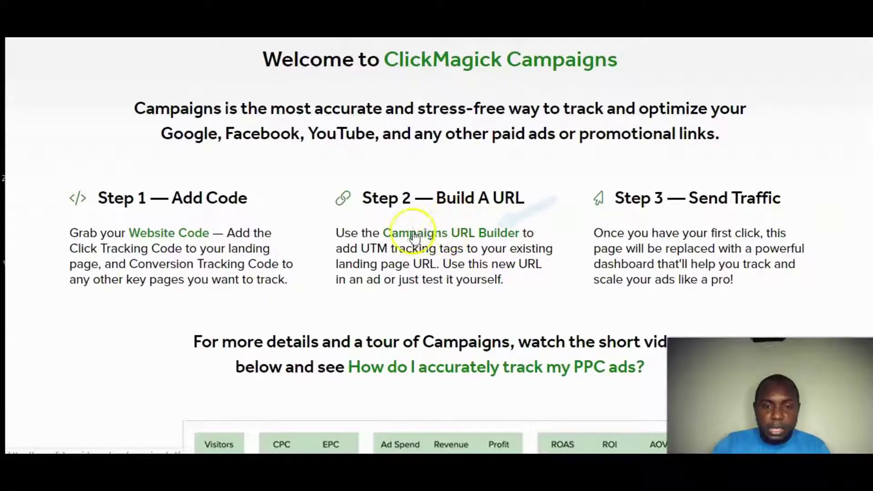
key("alt+f")
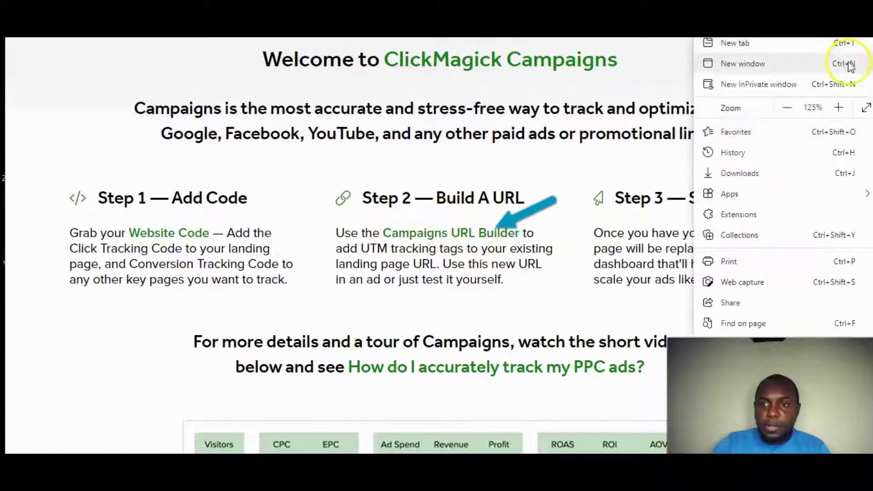
left_click(838, 108)
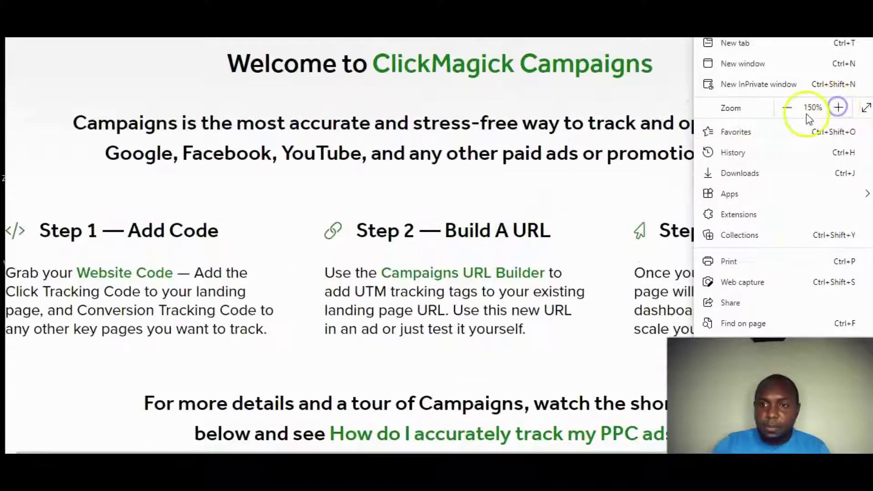
left_click(787, 108)
left_click(468, 175)
scroll(391, 182, "down", 1)
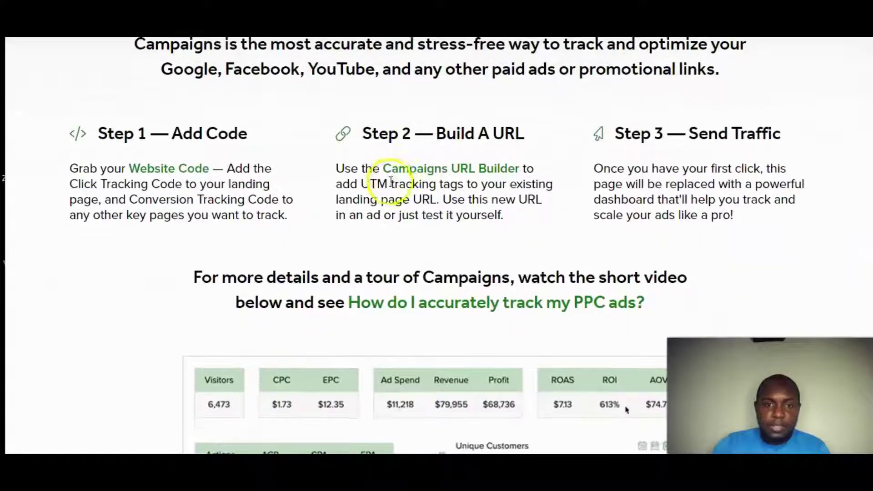
left_click(431, 174)
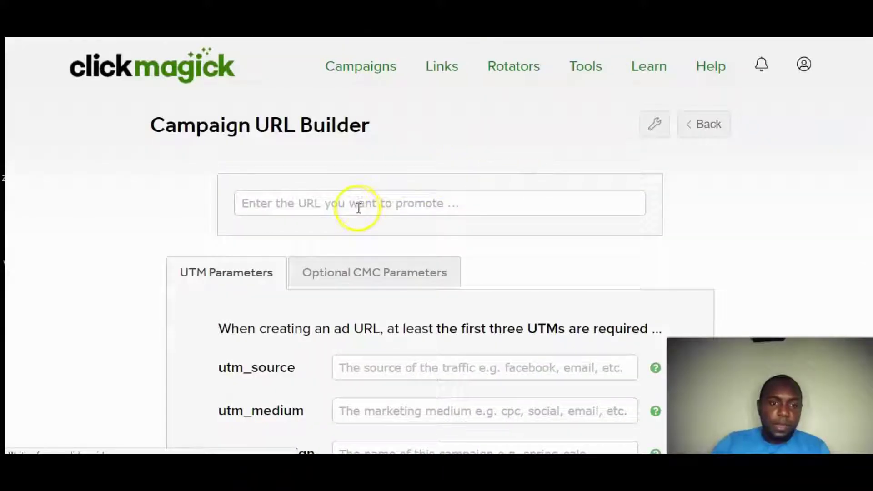
Paste the copied epictradingdesign page URL as the URL to promote in the Campaign URL Builder and check the full address
left_click(361, 203)
right_click(362, 202)
left_click(415, 249)
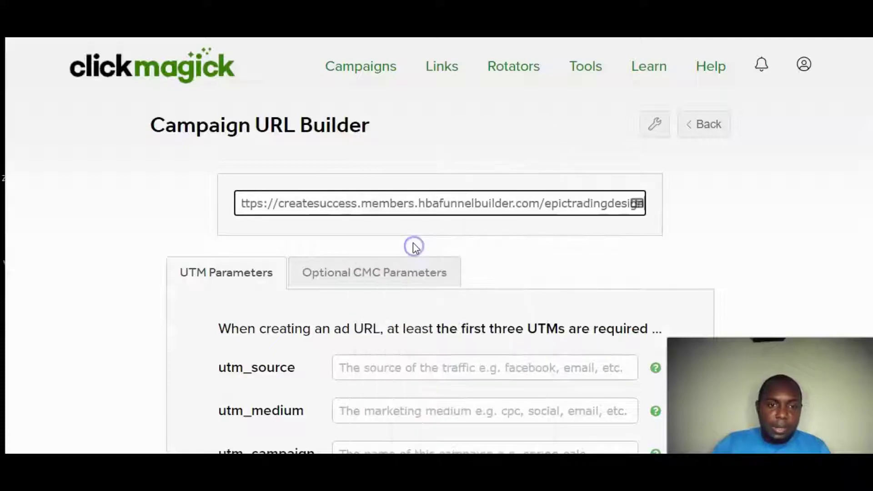
left_click_drag(381, 203, 182, 201)
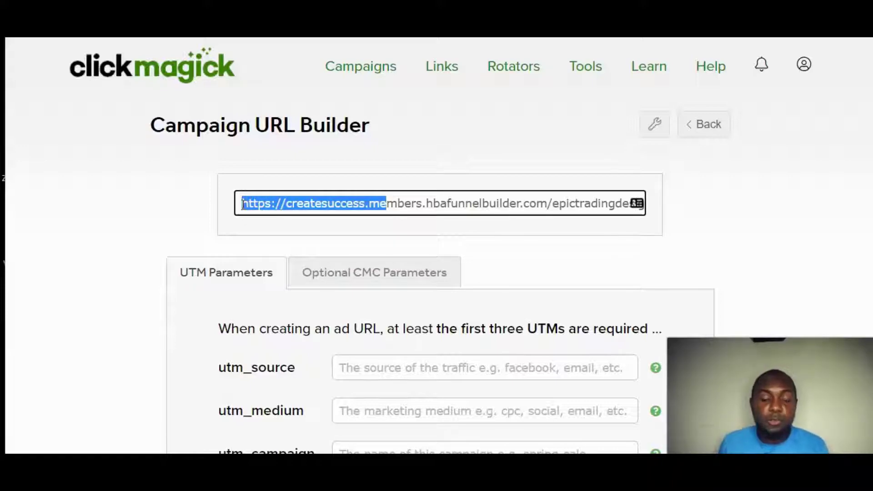
scroll(243, 203, "down", 1)
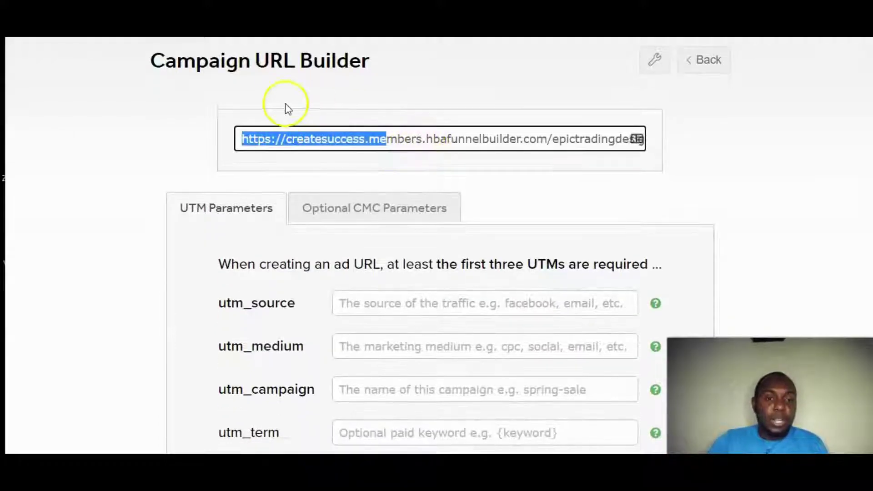
left_click_drag(244, 139, 695, 142)
left_click(175, 130)
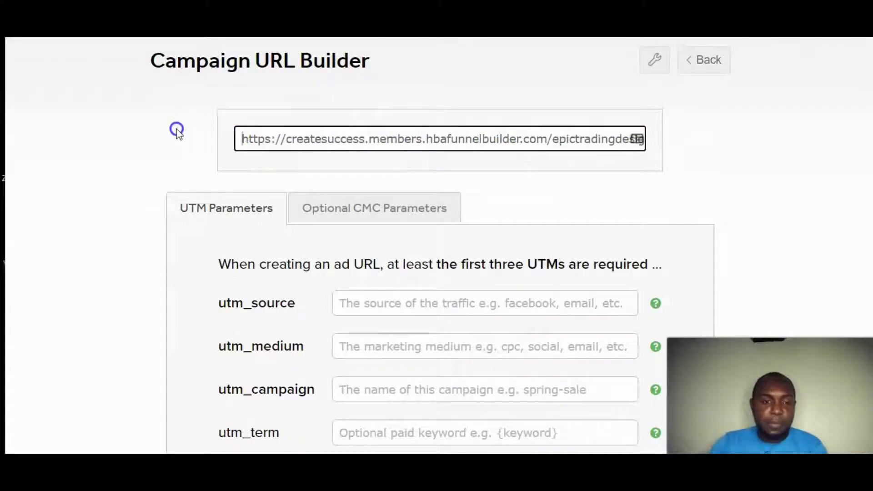
Set utm_source to facebook and utm_medium to cpc in the UTM parameters
scroll(441, 246, "down", 1)
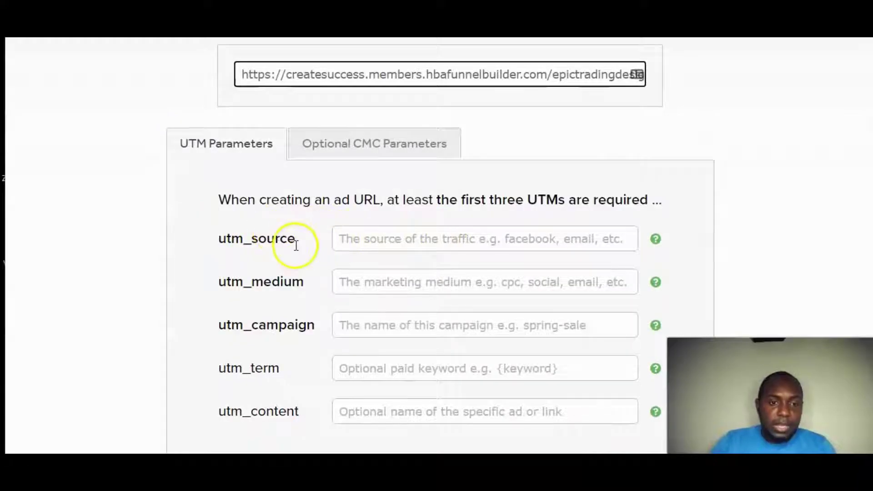
left_click(414, 241)
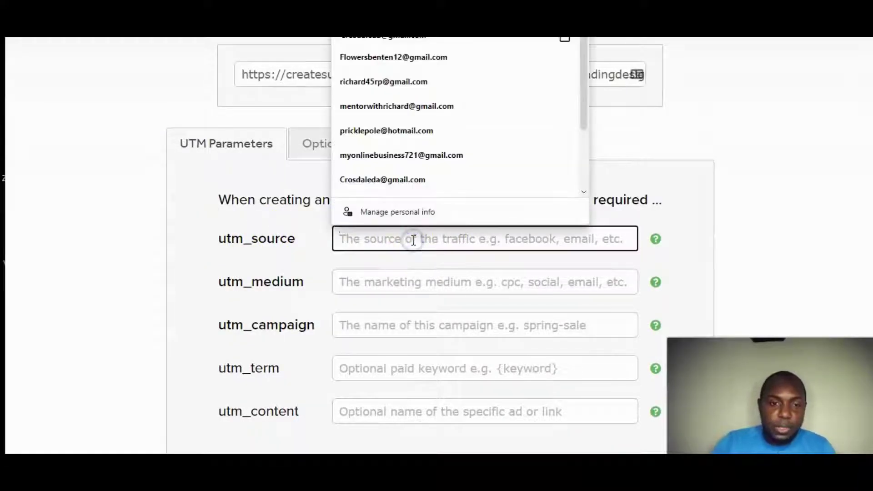
type("facebook")
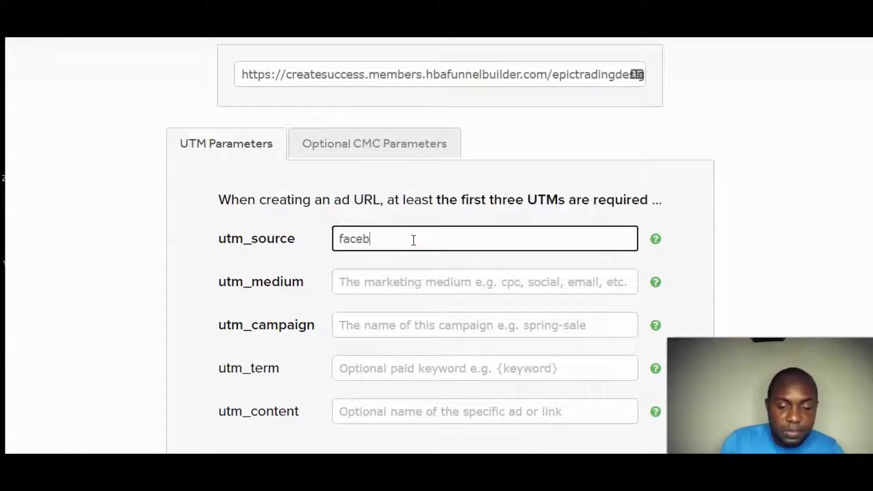
left_click(444, 278)
type("cpc")
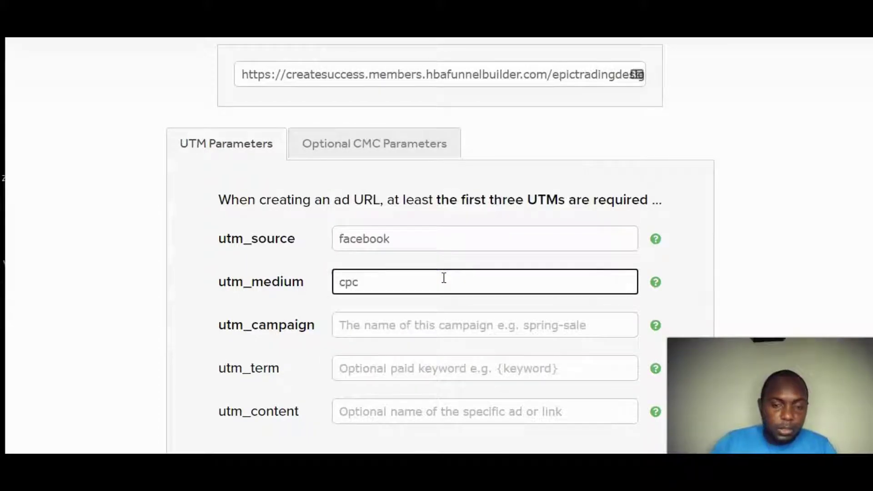
key("BackSpace")
key("BackSpace")
type("pc")
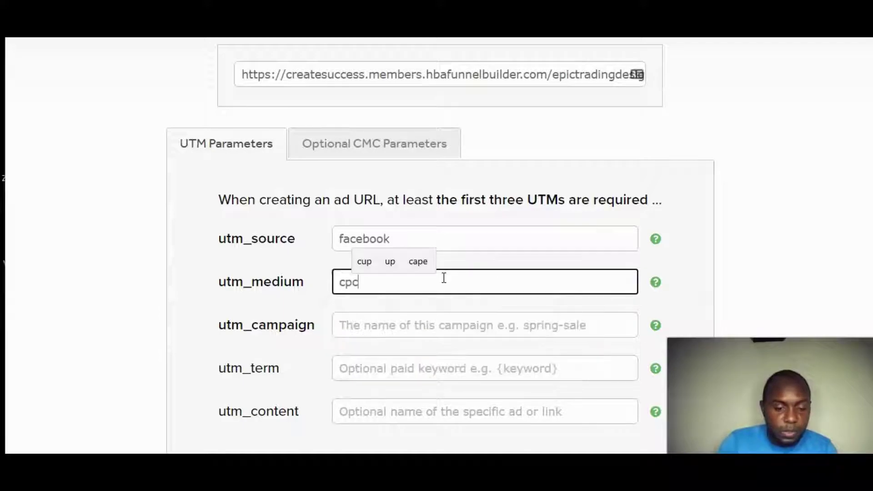
key("BackSpace")
key("BackSpace")
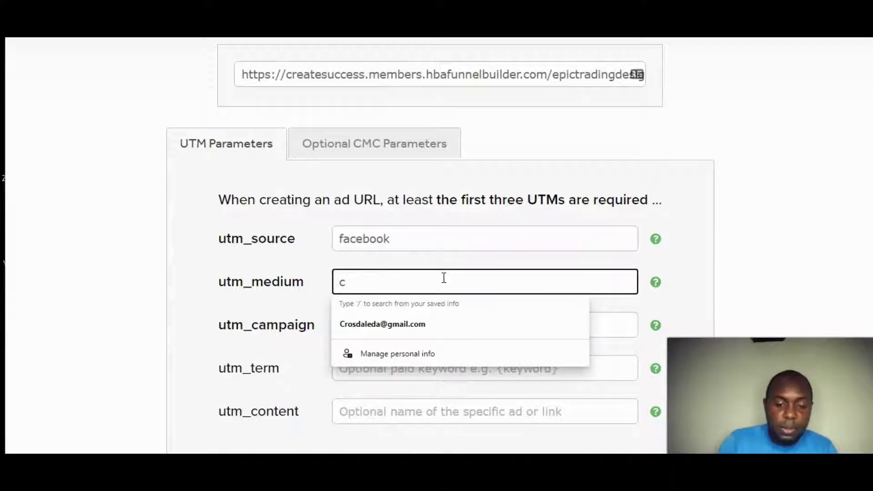
type("pc")
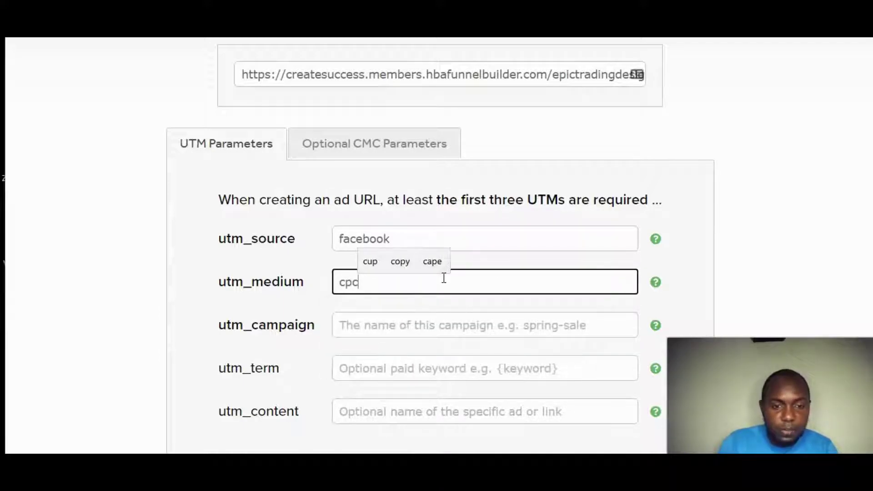
Set utm_campaign to tspringprmo
scroll(507, 214, "down", 3)
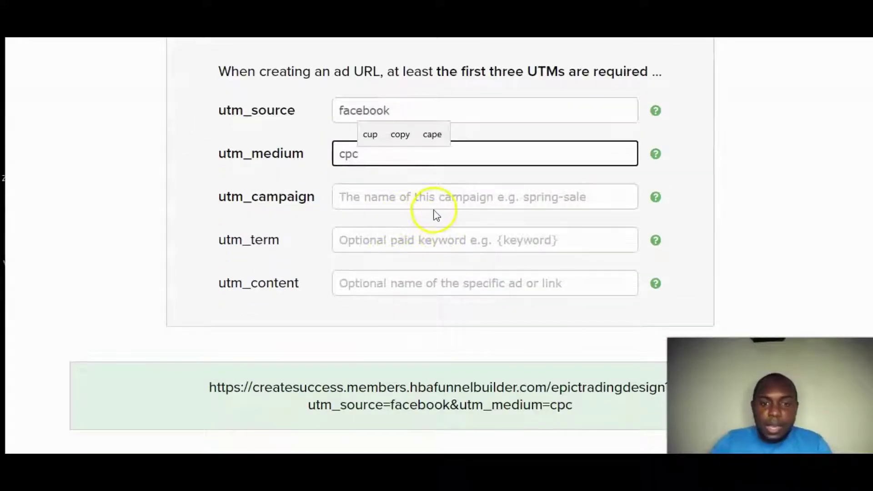
left_click(440, 198)
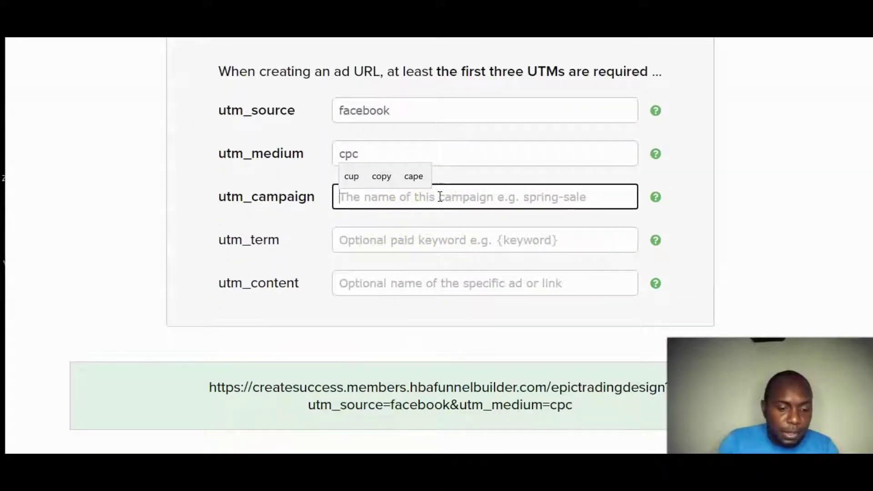
type("tspri")
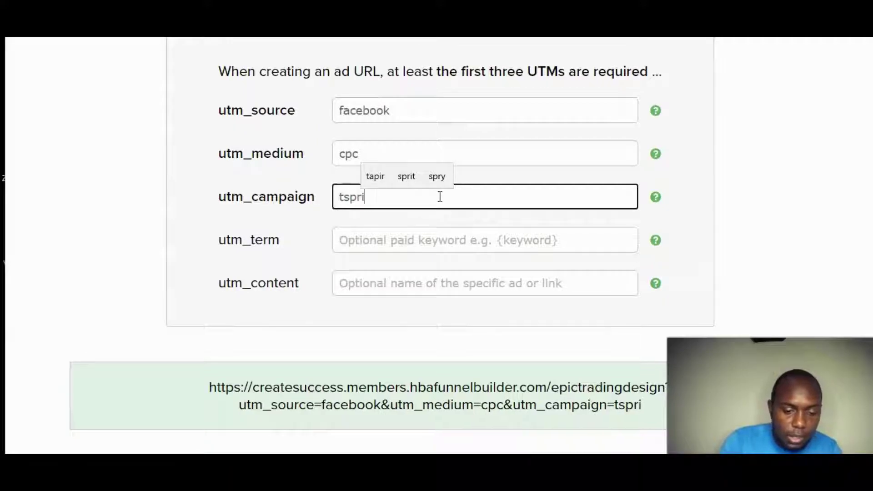
type("ngprmo")
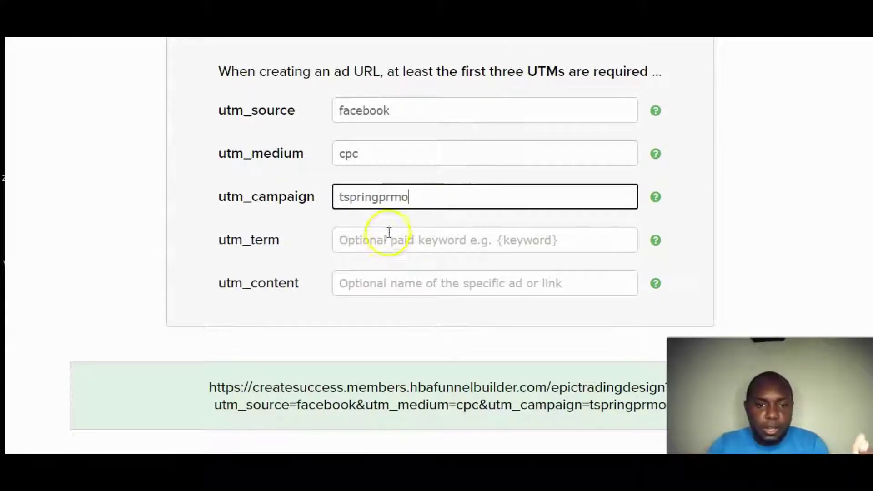
In the optional CMC parameters, set cmc_project to tspring and cmc_cpc to 0.50
scroll(419, 230, "up", 3)
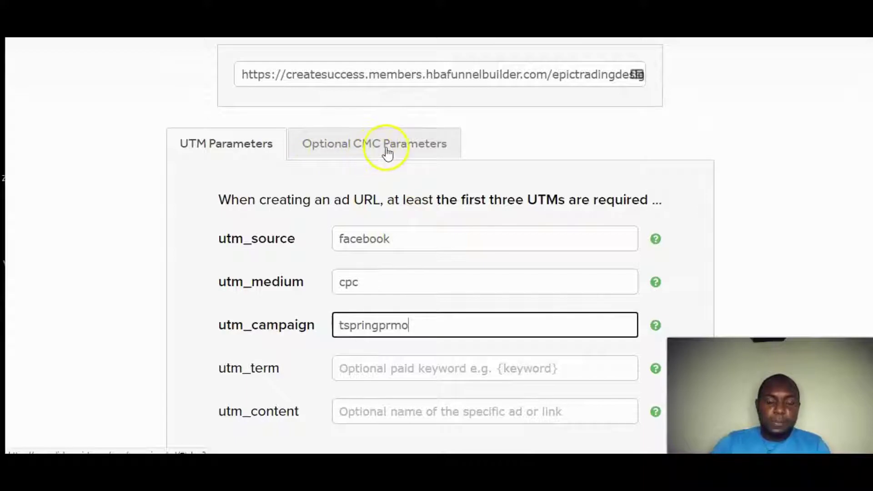
left_click(411, 147)
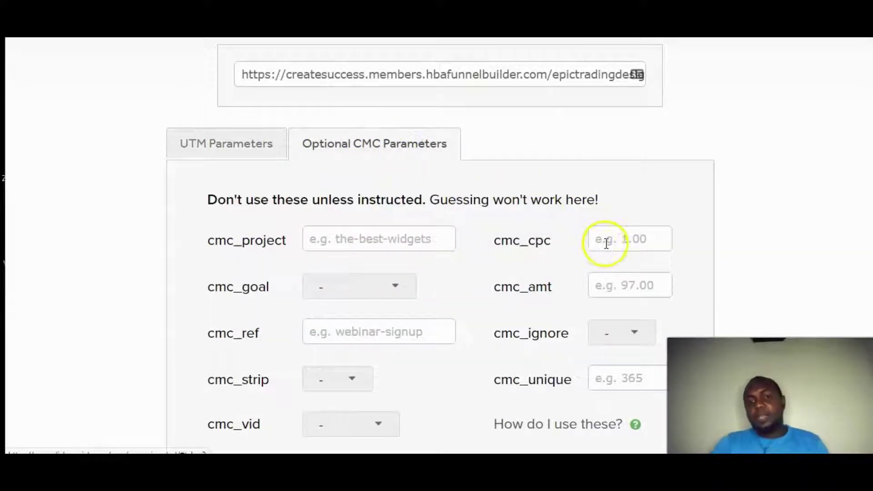
left_click(353, 240)
type("t")
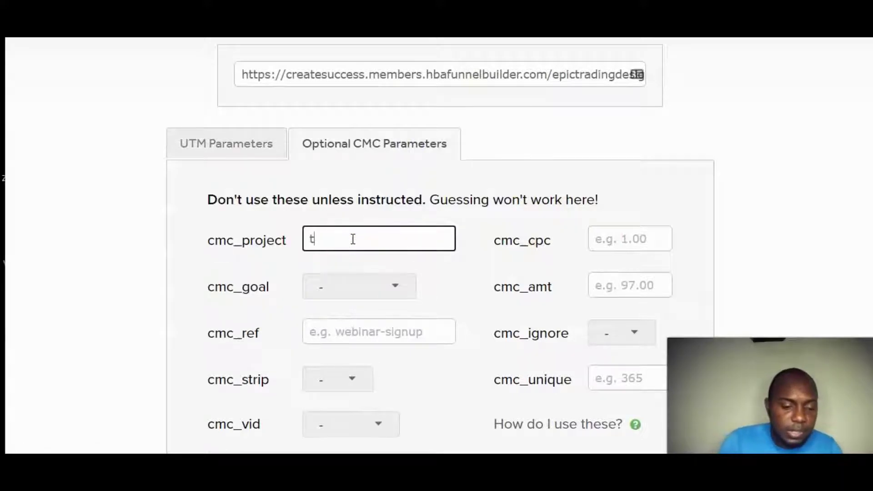
type("spring")
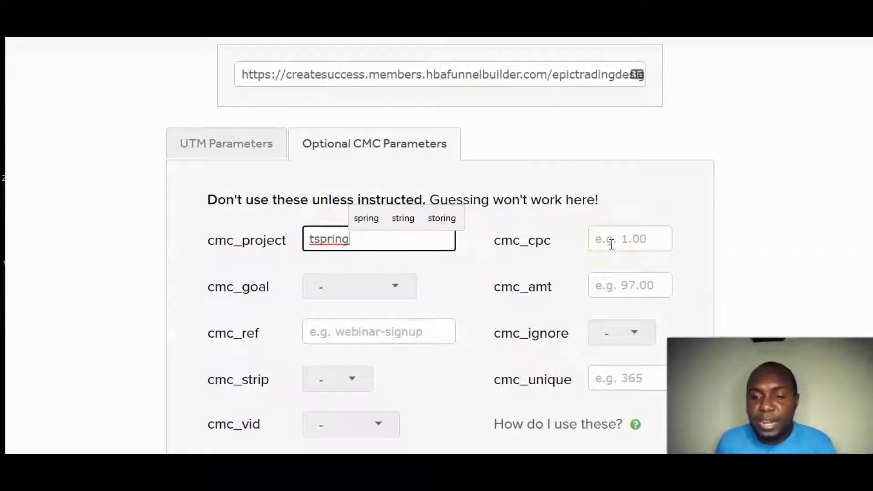
scroll(611, 244, "down", 1)
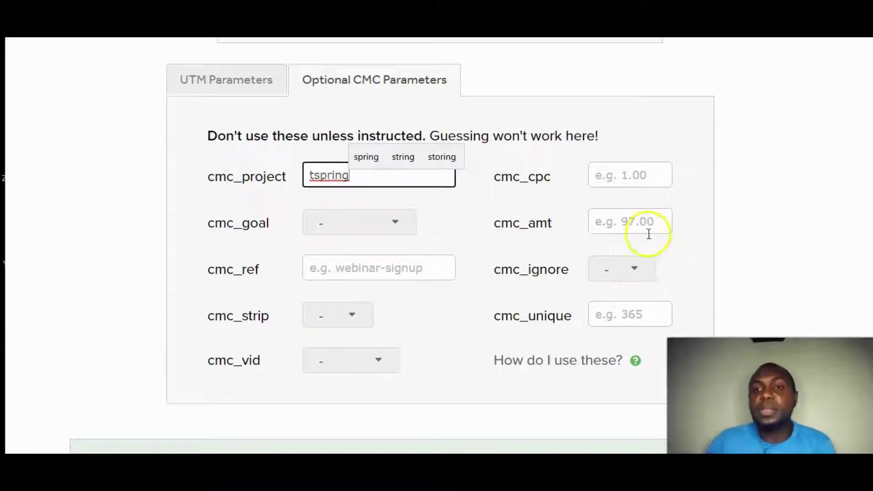
left_click(636, 176)
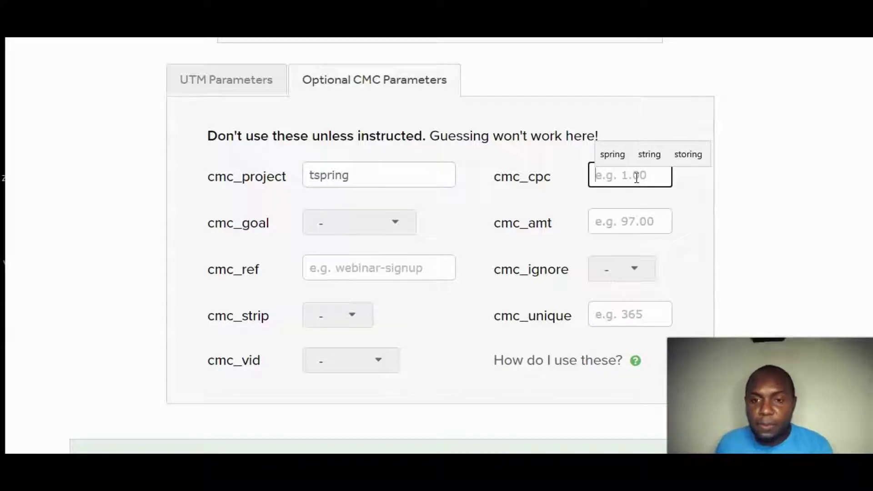
type("0")
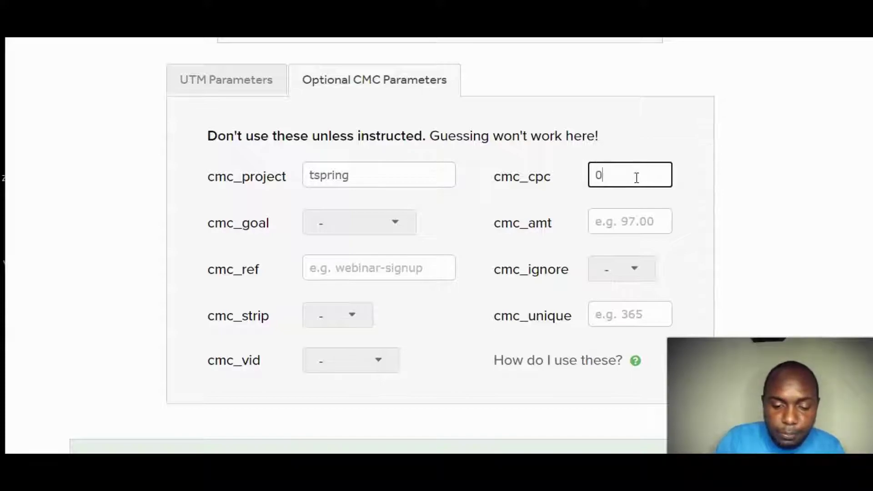
type(".5")
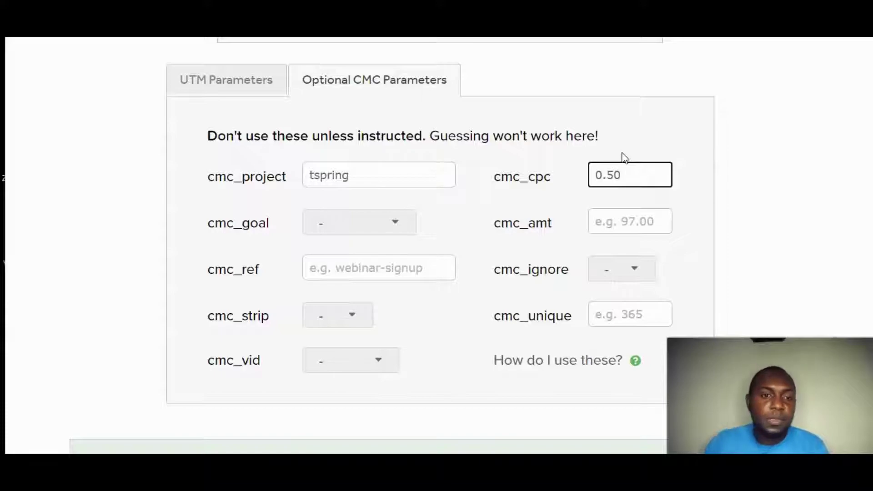
Select the complete generated campaign URL below the parameters and copy it
scroll(552, 214, "down", 6)
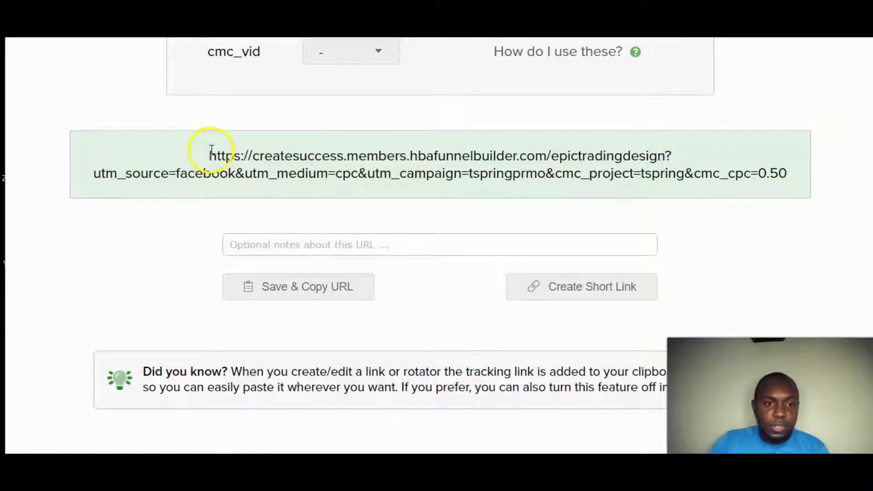
left_click_drag(210, 155, 796, 173)
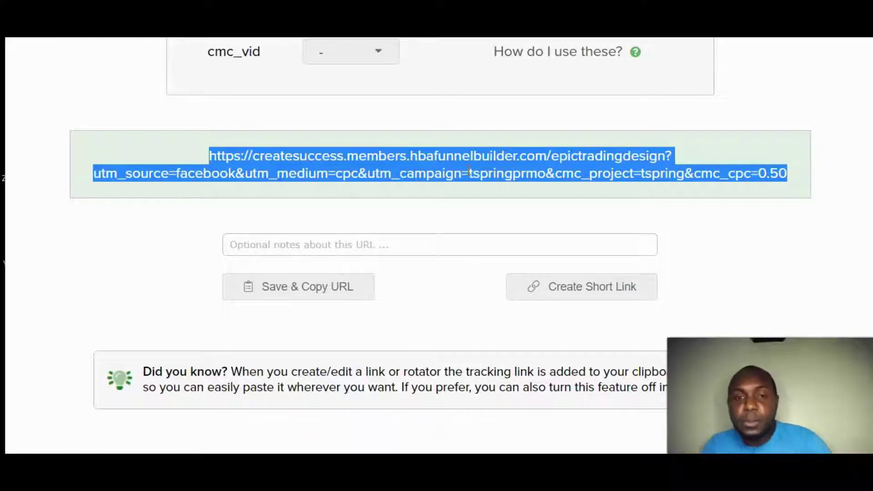
left_click(199, 150)
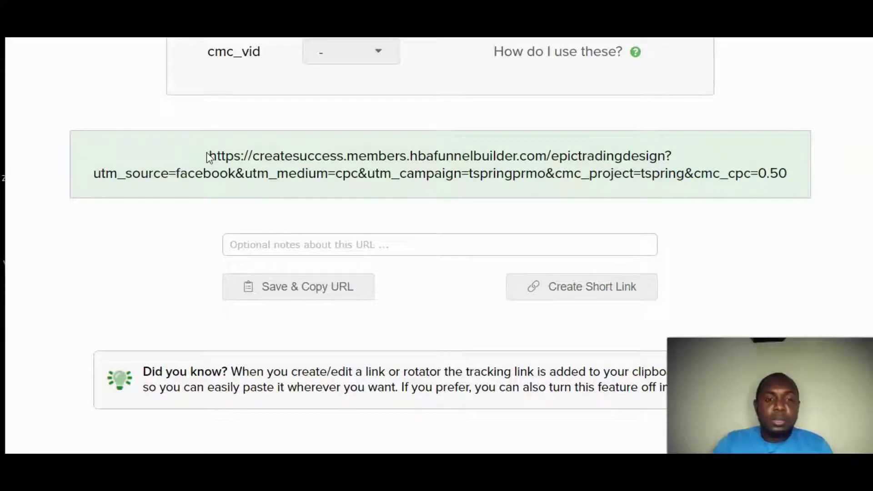
left_click_drag(211, 152, 786, 172)
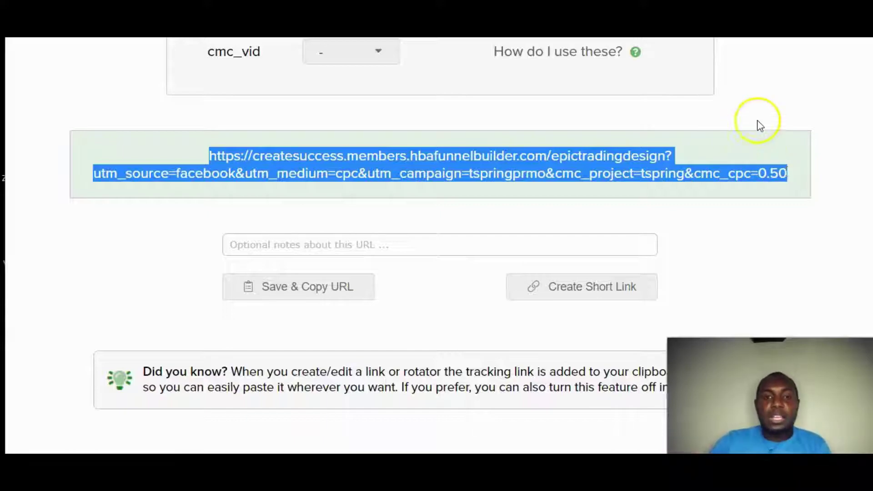
right_click(444, 158)
left_click(452, 172)
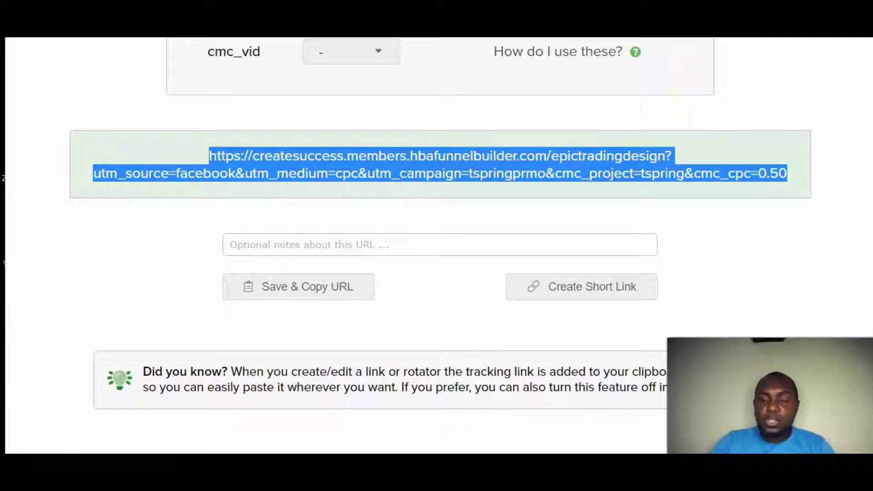
Load the copied campaign URL in a new browser tab and set the landing page's zoom to 110%
key("ctrl+t")
right_click(278, 41)
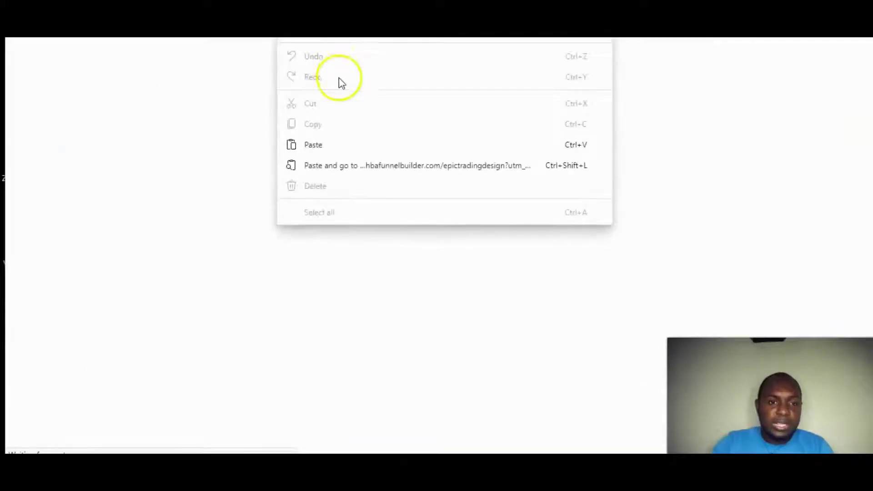
left_click(314, 145)
key("Return")
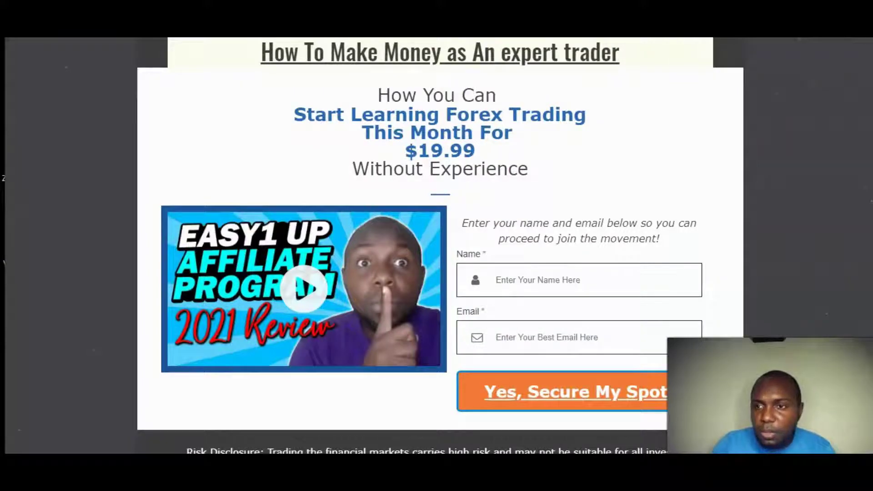
key("alt+f")
left_click(838, 108)
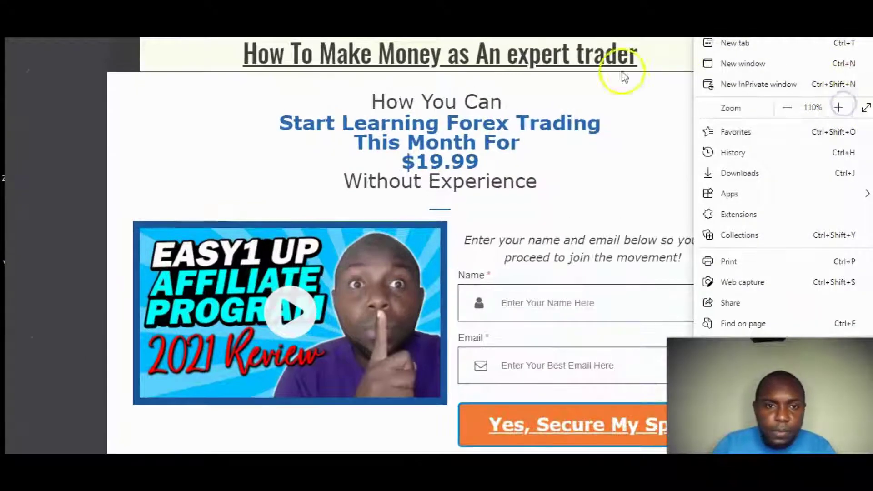
key("Escape")
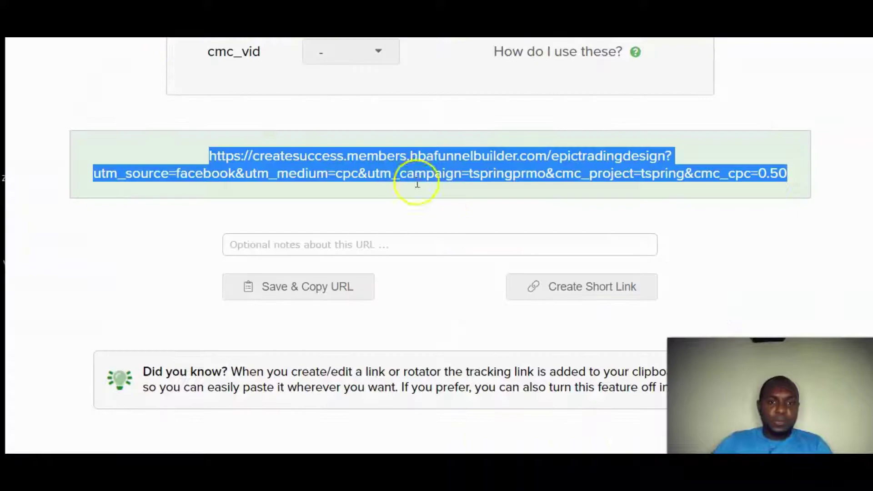
Go back to ClickMagick, open the Campaigns dashboard for hbafunnelbuilder.com and look through its visitor, cost and conversion statistics
scroll(317, 146, "up", 10)
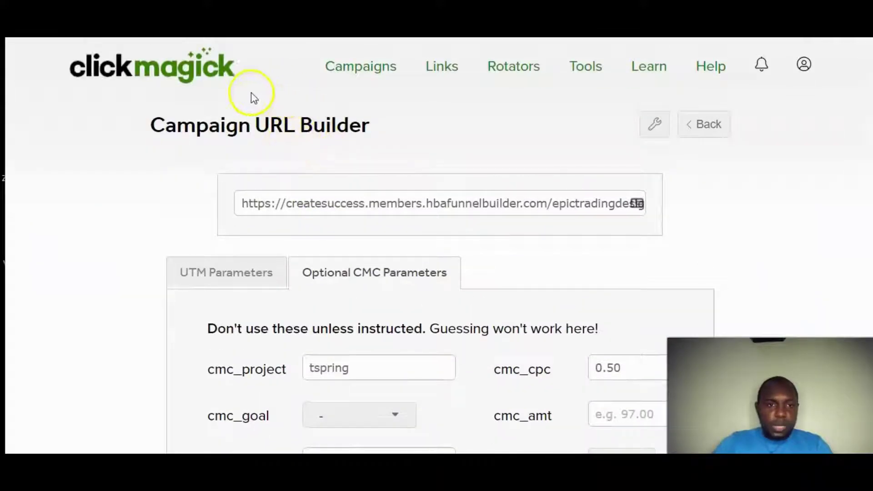
left_click(363, 64)
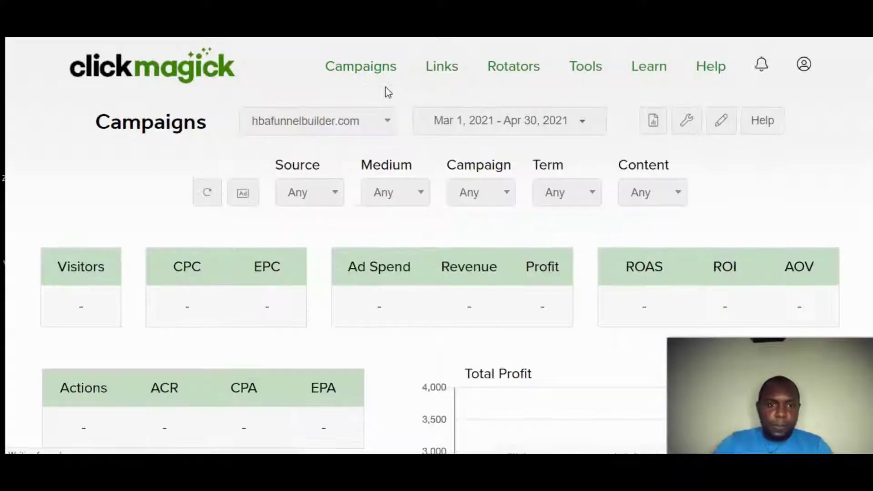
scroll(263, 172, "down", 3)
scroll(261, 173, "down", 3)
scroll(256, 175, "up", 5)
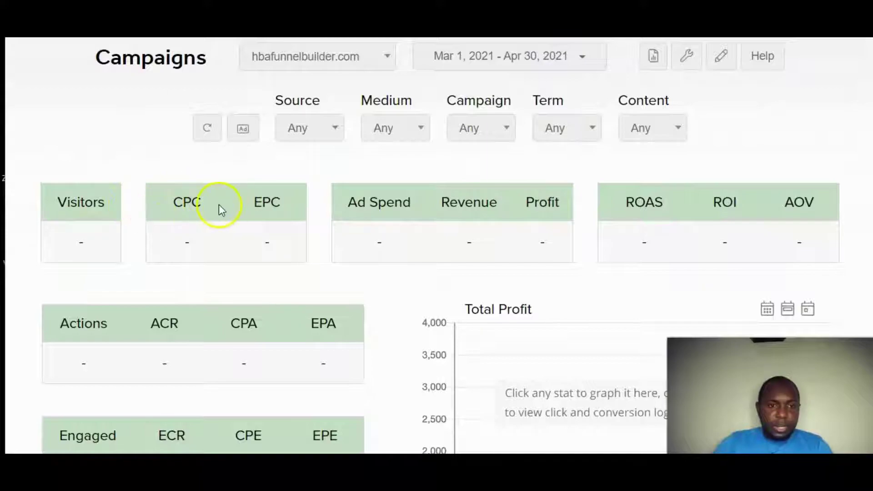
Examine the Campaigns dashboard's source filters, visitor, cost, revenue and conversion statistics, and the Total Profit graph
scroll(236, 188, "up", 2)
scroll(236, 189, "down", 3)
scroll(228, 195, "up", 3)
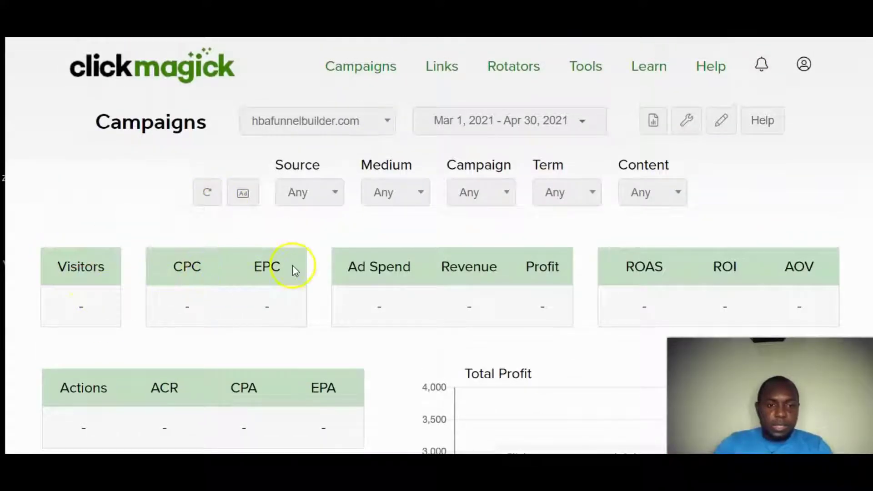
scroll(294, 271, "down", 2)
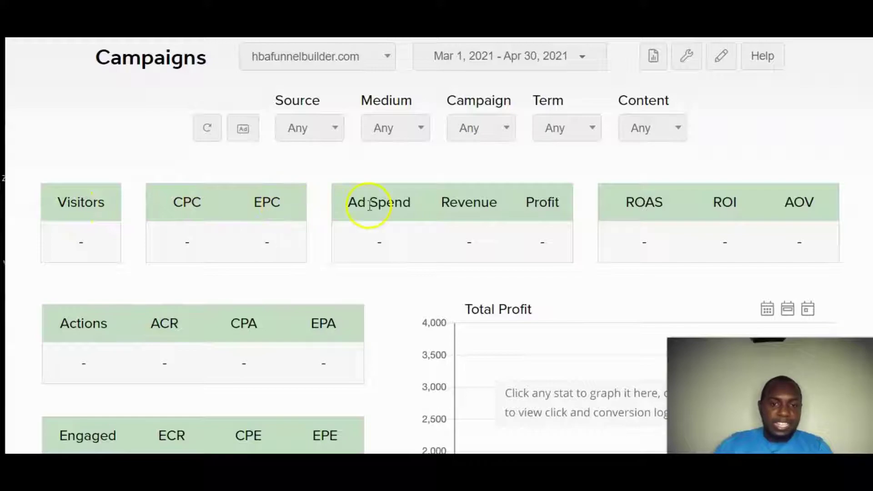
scroll(493, 205, "down", 2)
scroll(273, 253, "down", 3)
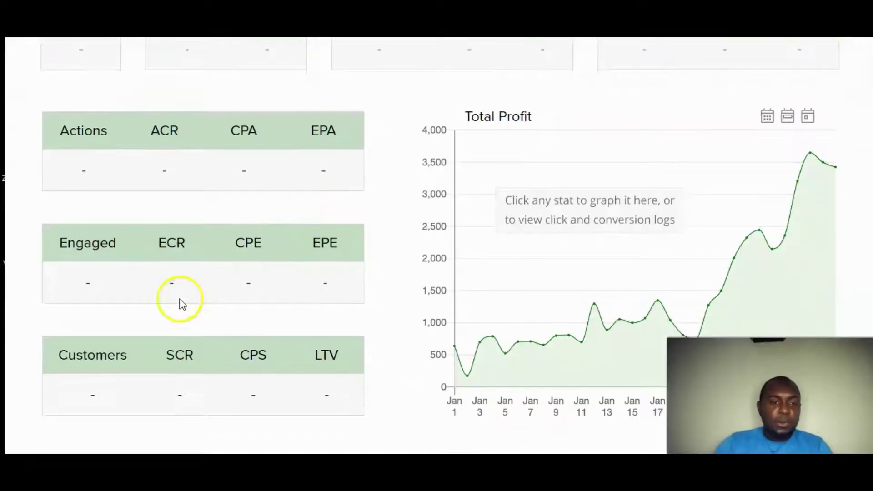
scroll(180, 292, "up", 3)
scroll(169, 227, "down", 2)
scroll(177, 213, "up", 5)
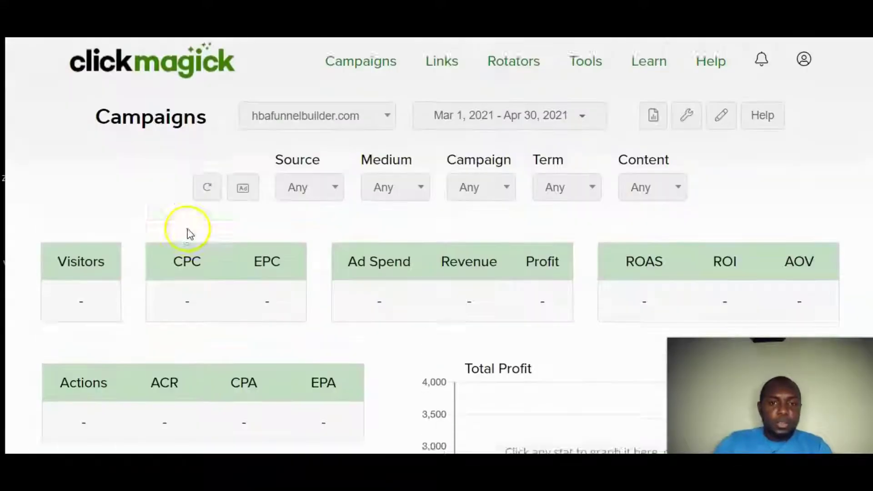
scroll(214, 214, "down", 4)
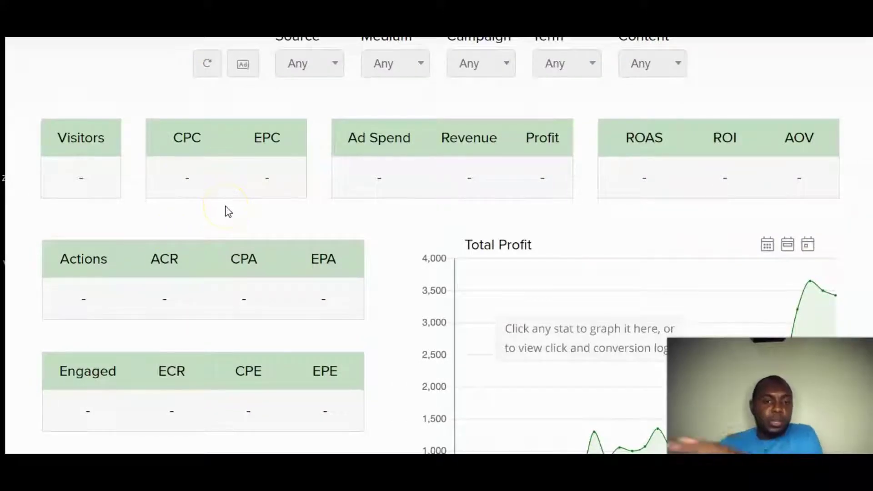
scroll(184, 196, "up", 3)
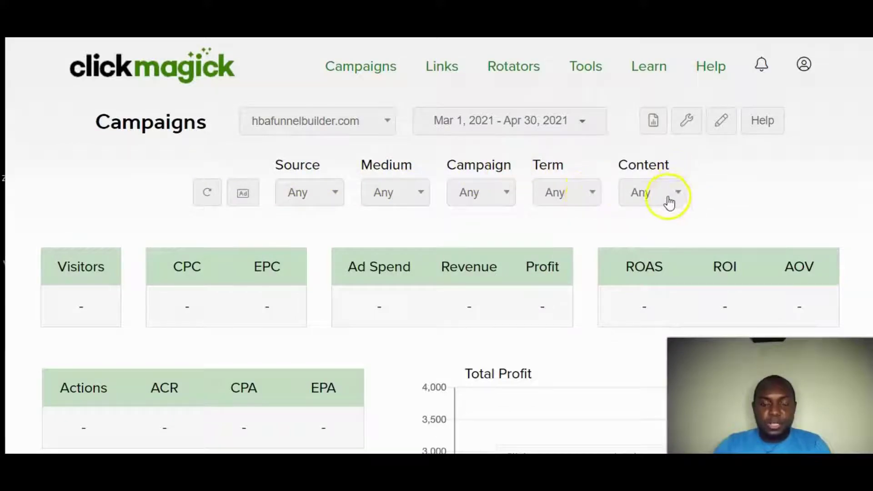
scroll(316, 232, "down", 5)
scroll(314, 230, "up", 4)
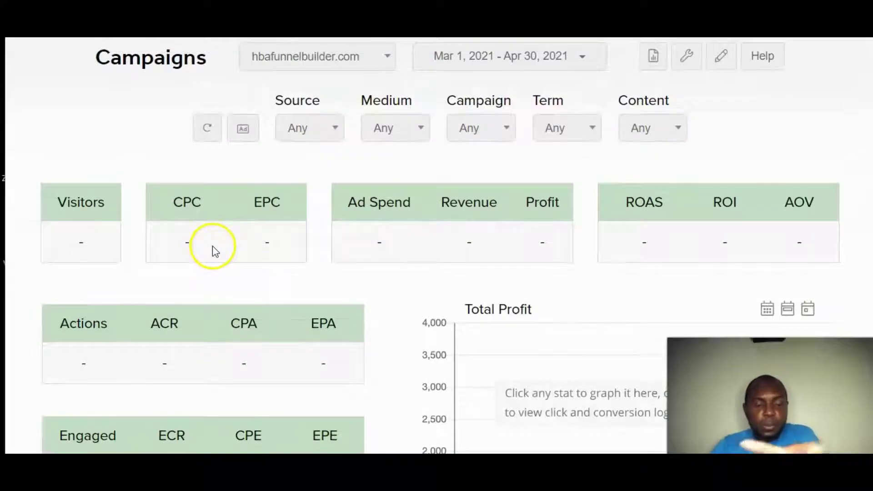
scroll(212, 250, "down", 3)
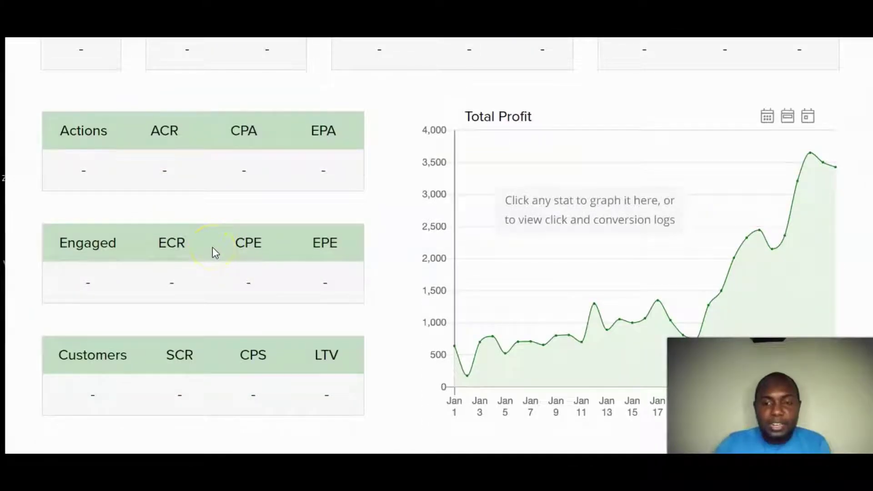
scroll(213, 248, "up", 3)
scroll(218, 206, "up", 1)
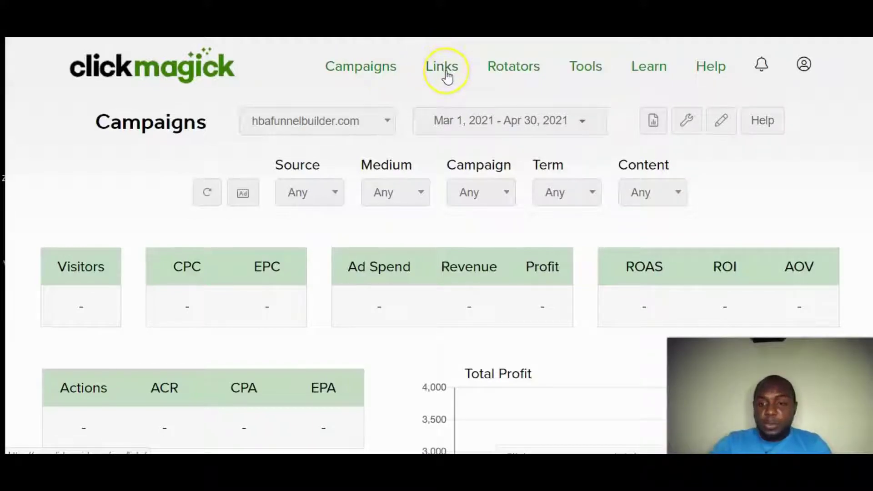
Create a new link group named daisy in the Group Manager
left_click(589, 72)
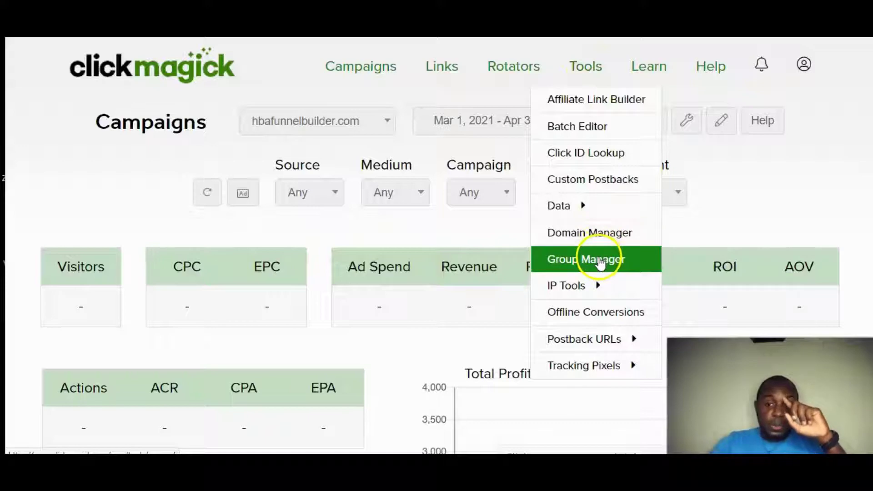
left_click(600, 261)
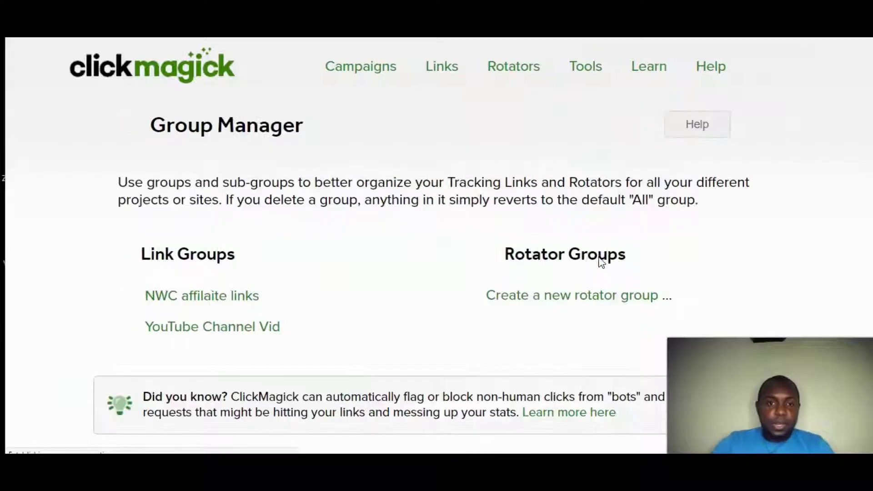
scroll(213, 255, "down", 1)
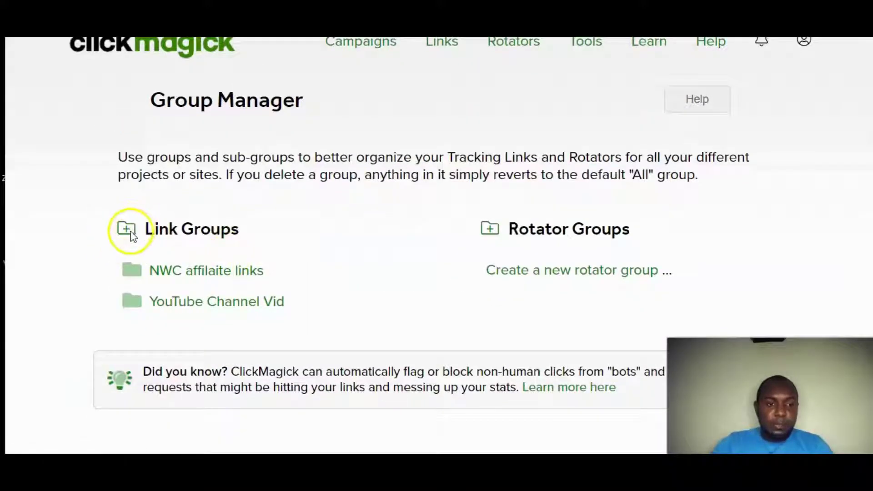
left_click(127, 229)
left_click(190, 271)
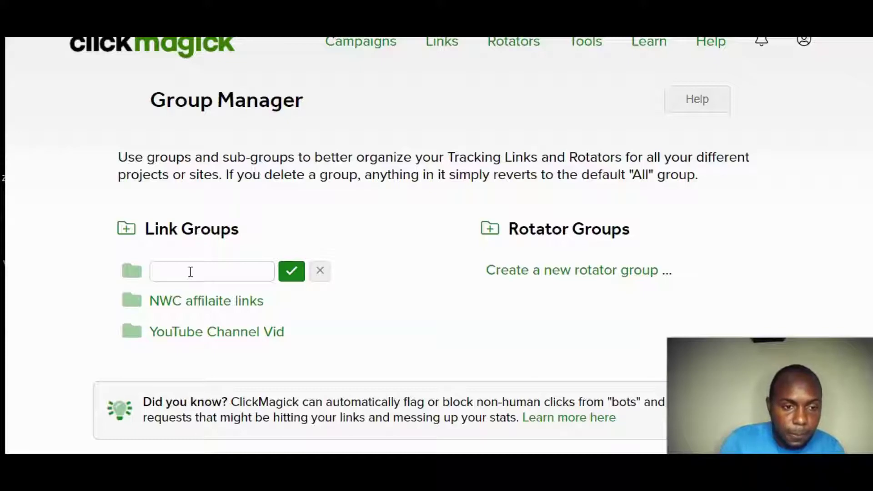
left_click(200, 272)
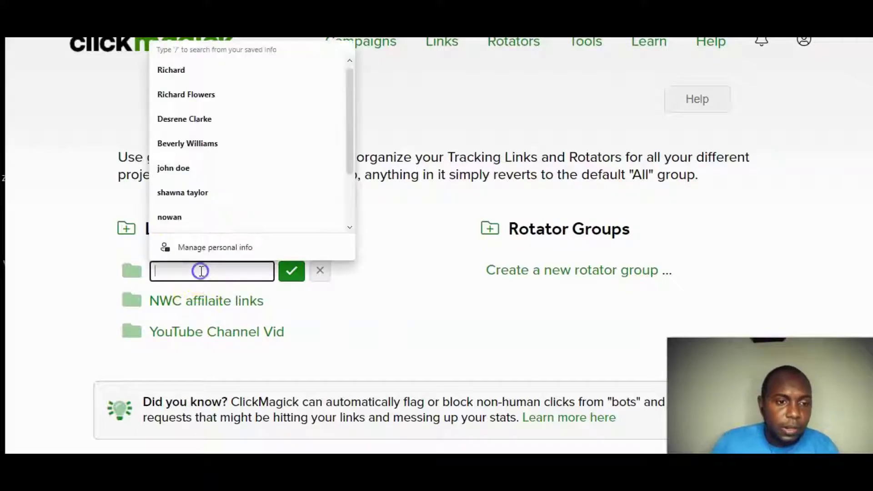
type("daisy")
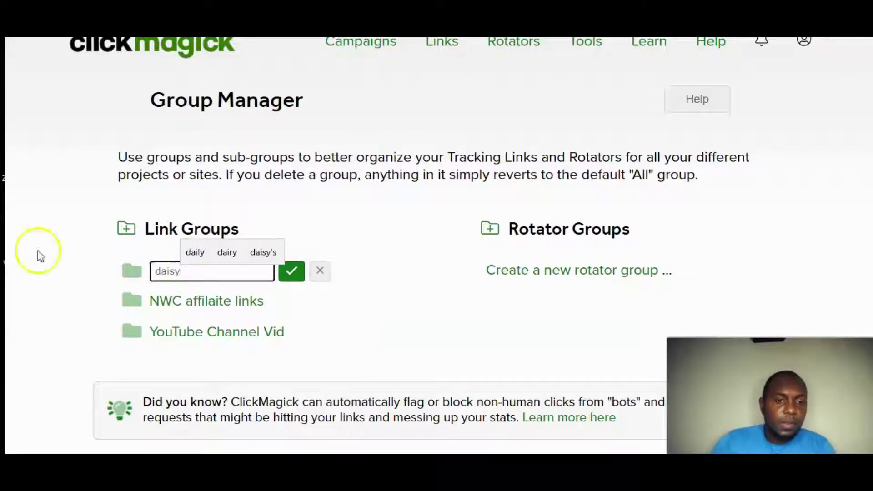
left_click(289, 270)
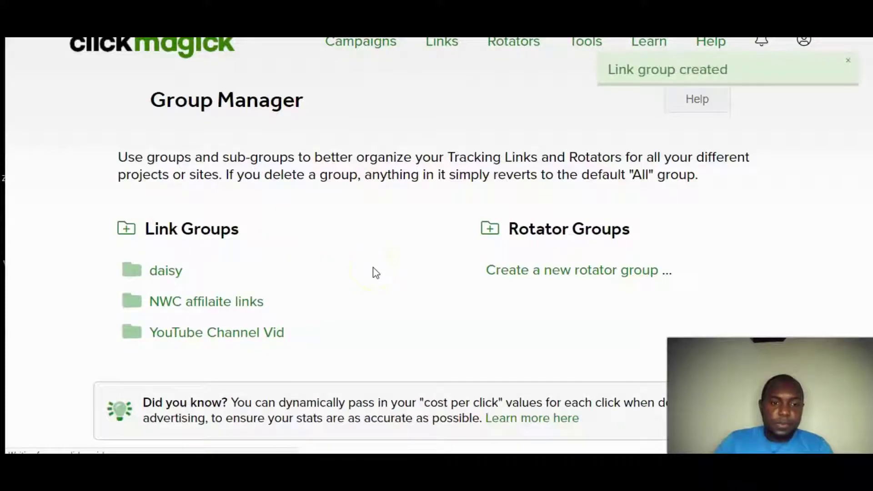
scroll(391, 166, "up", 1)
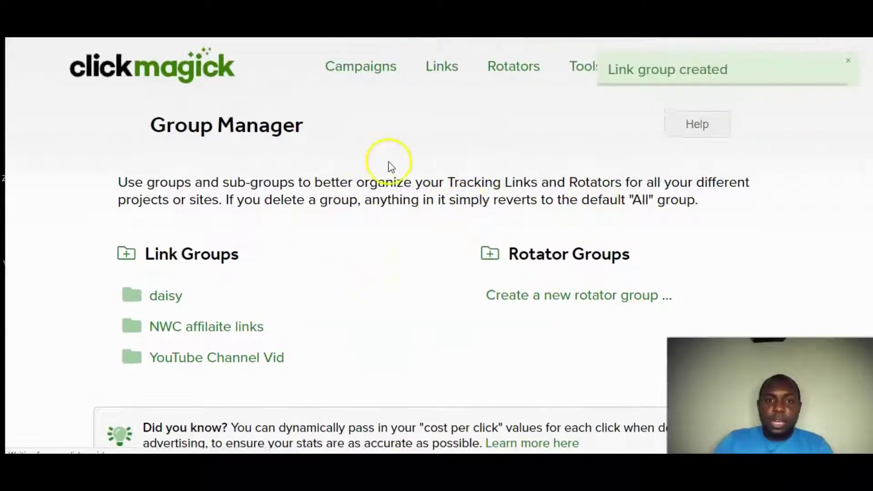
Start a new tracking link, assign it to the daisy link group and name it "daisy sales"
left_click(443, 69)
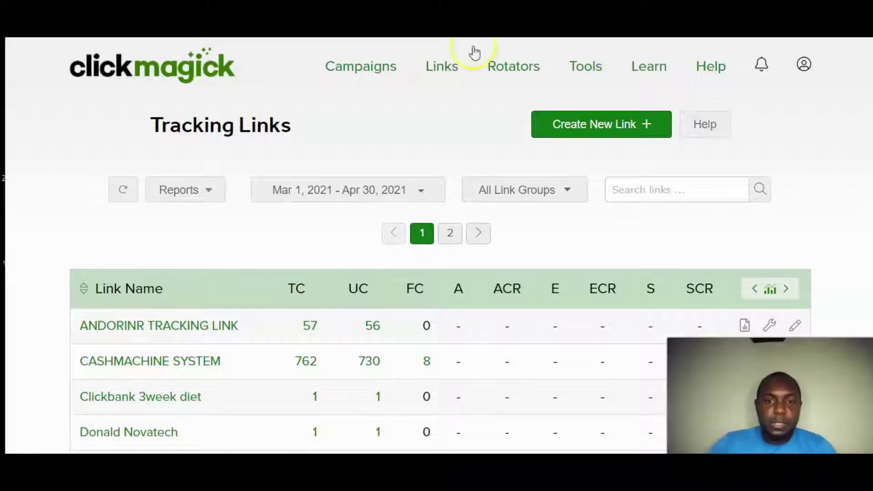
left_click(596, 123)
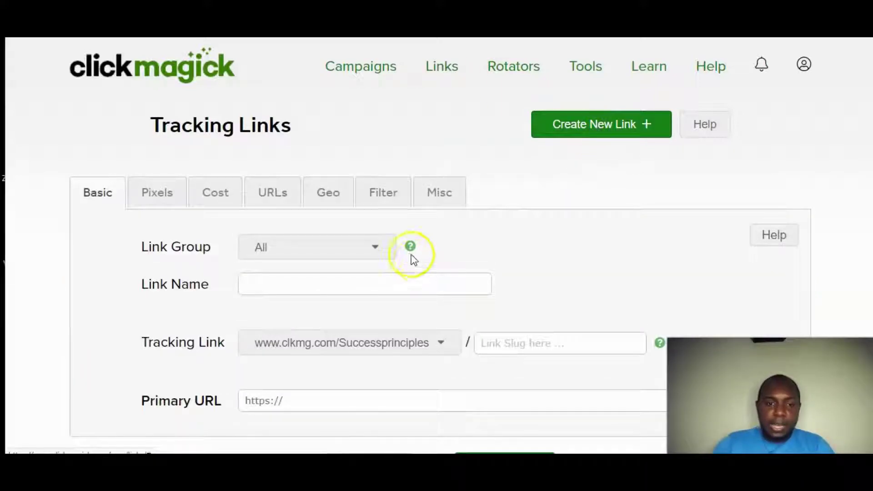
left_click(362, 248)
left_click(269, 287)
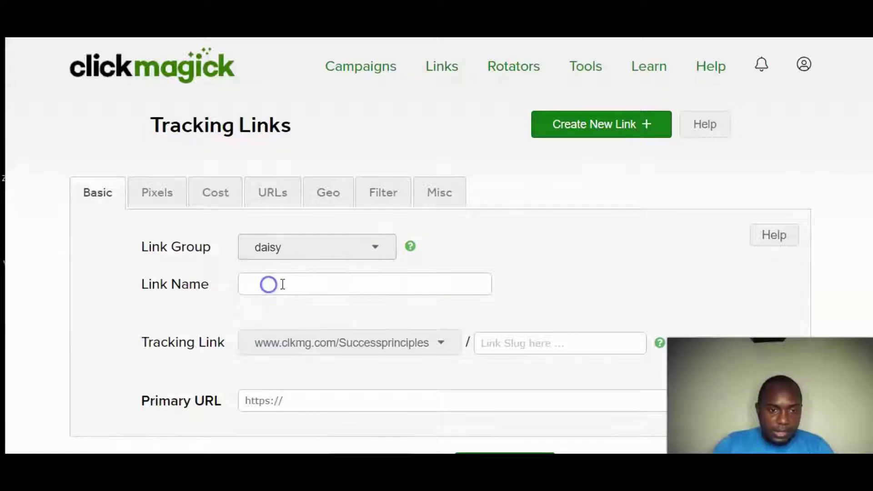
left_click(260, 287)
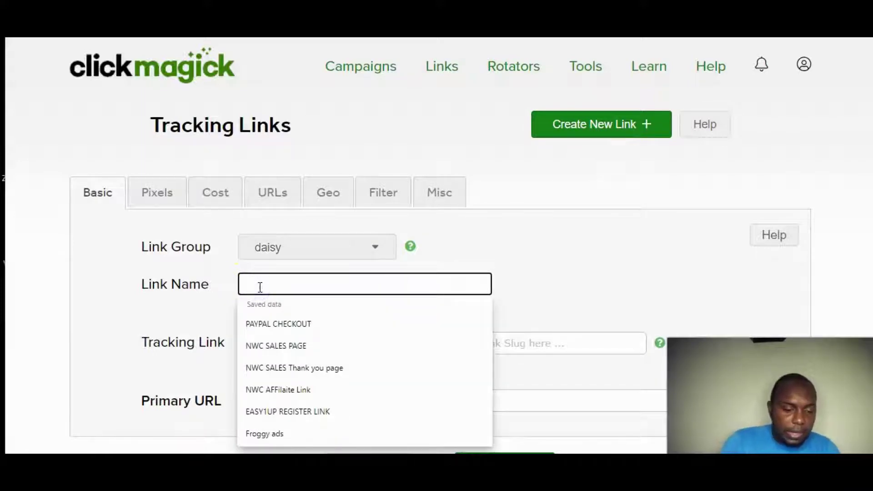
type("daisy sales")
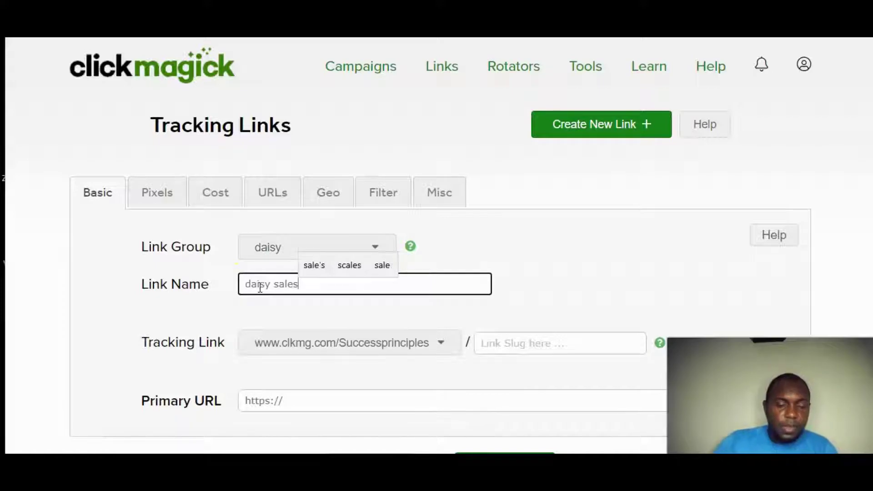
Set the tracking link's slug to daisysalespage
scroll(449, 323, "down", 1)
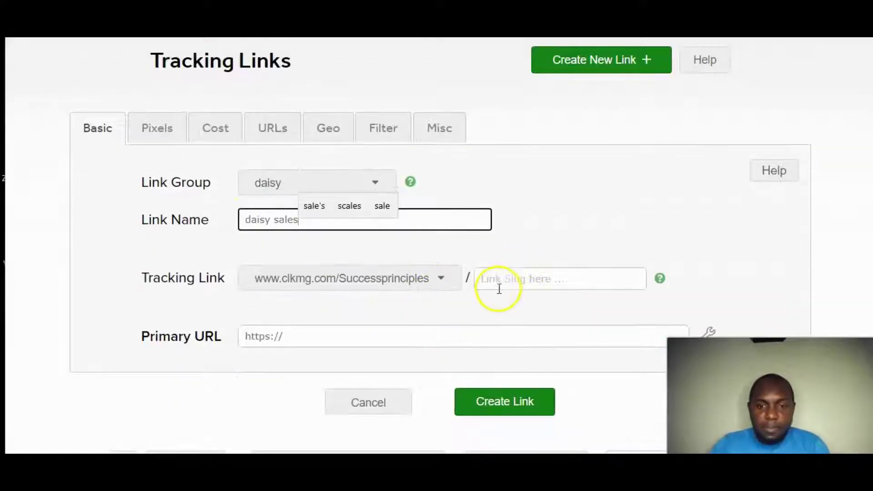
left_click(497, 285)
type("daisysalespage")
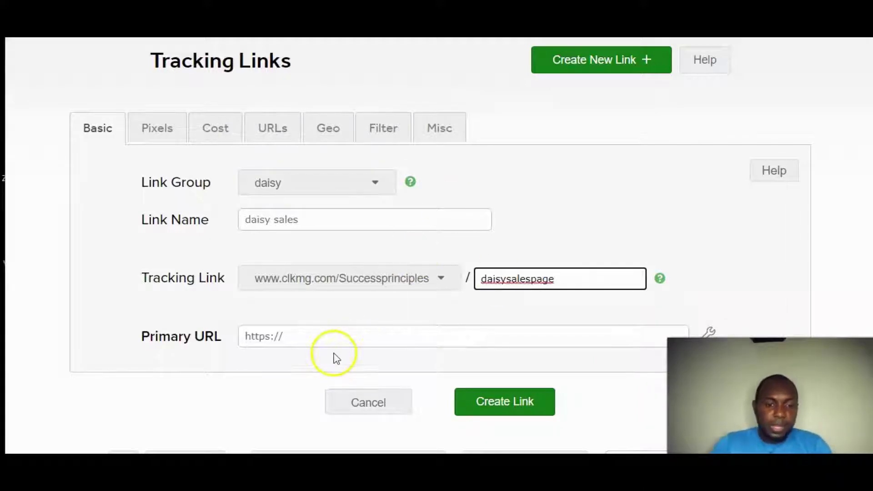
left_click_drag(284, 336, 241, 336)
right_click(273, 337)
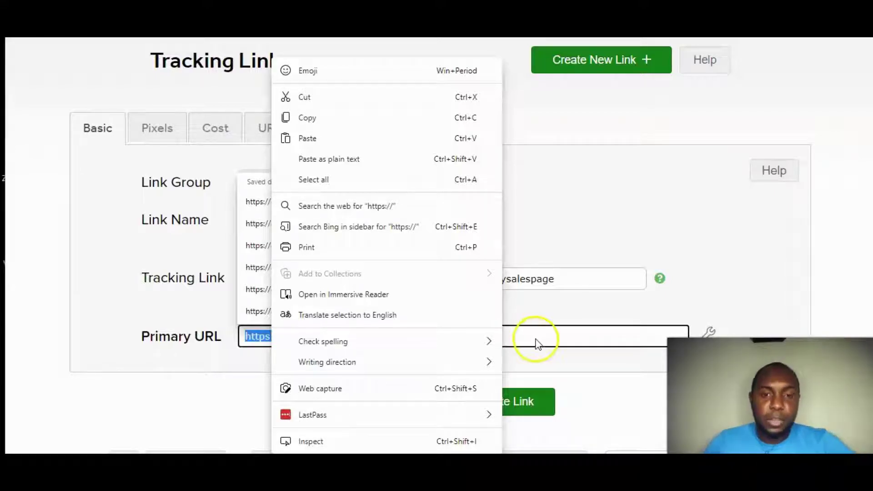
left_click(787, 97)
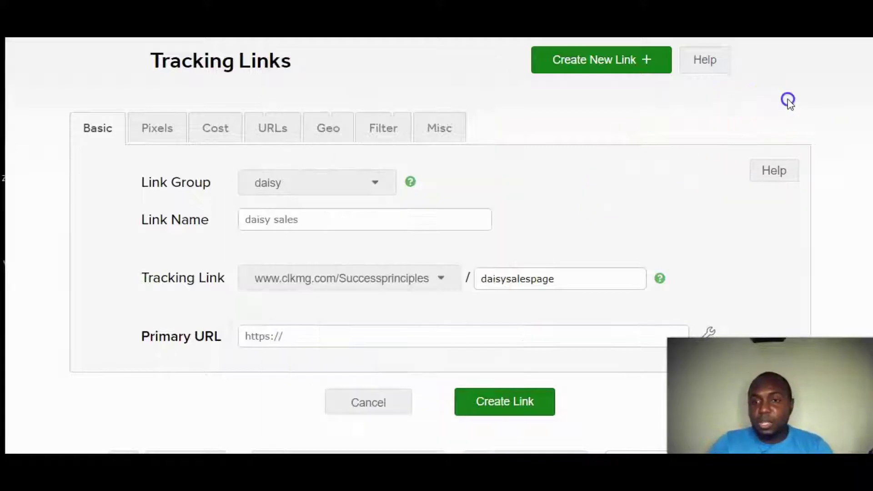
In the account settings' click filters, set both the Abuser and Anon filters to Block
scroll(566, 205, "up", 1)
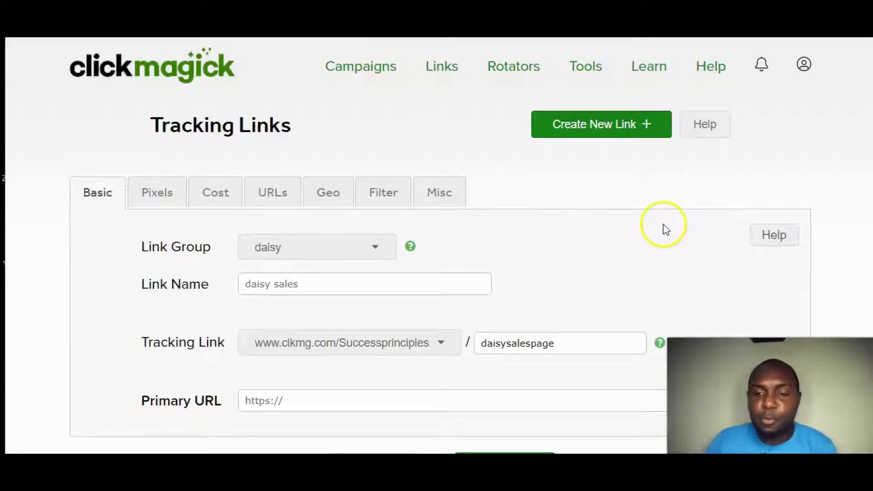
left_click(804, 67)
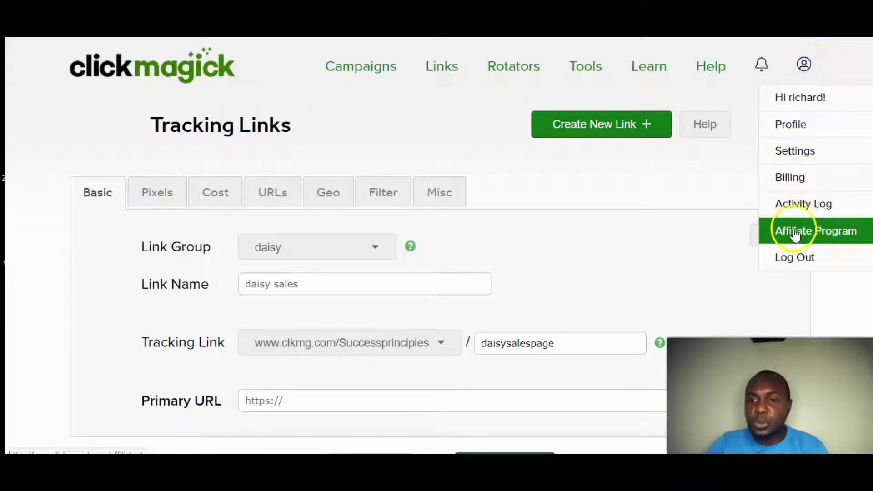
left_click(795, 150)
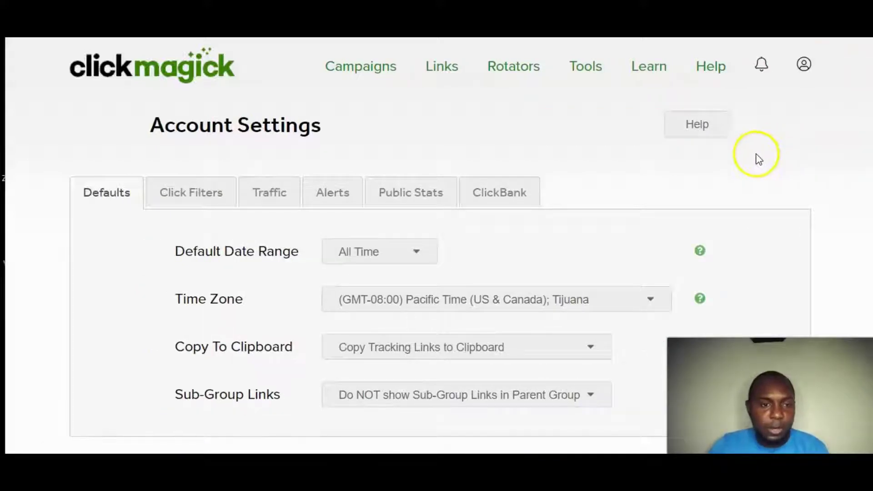
left_click(193, 200)
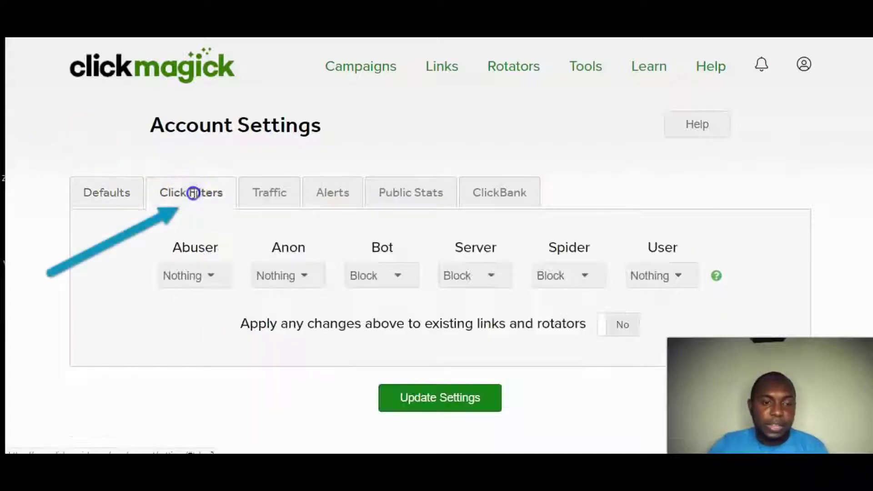
scroll(446, 168, "down", 2)
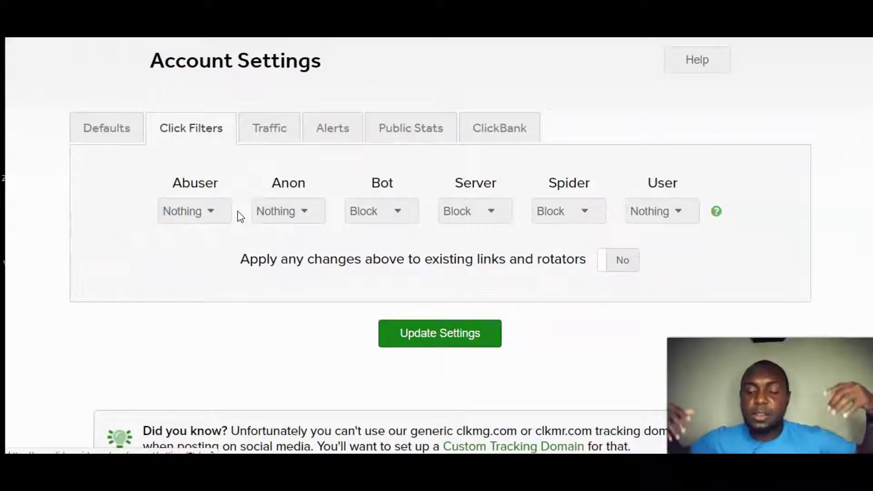
left_click(175, 189)
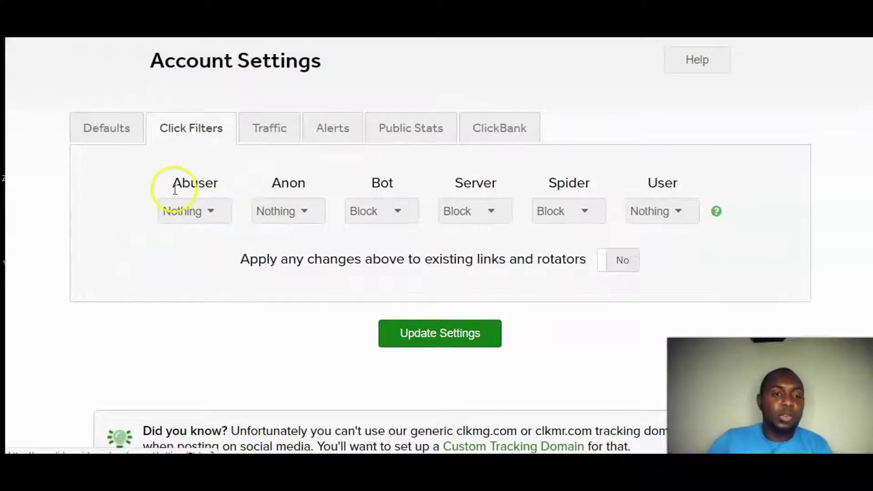
left_click(210, 214)
left_click(176, 247)
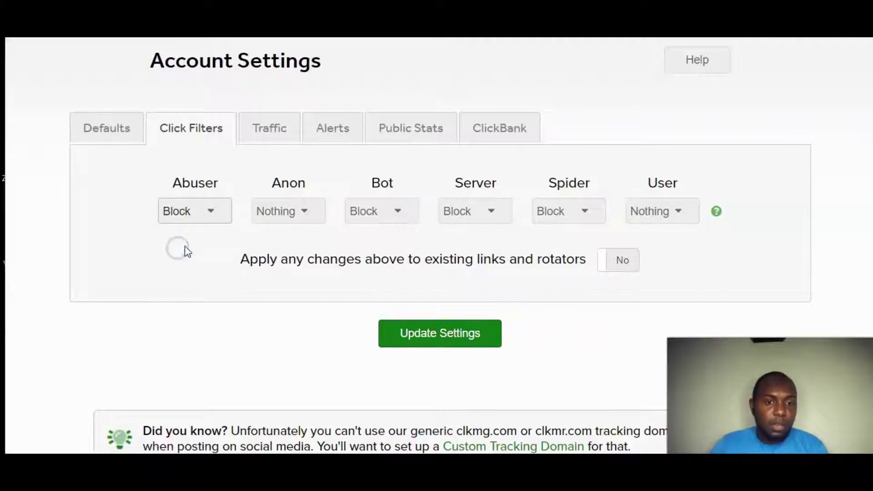
left_click(296, 212)
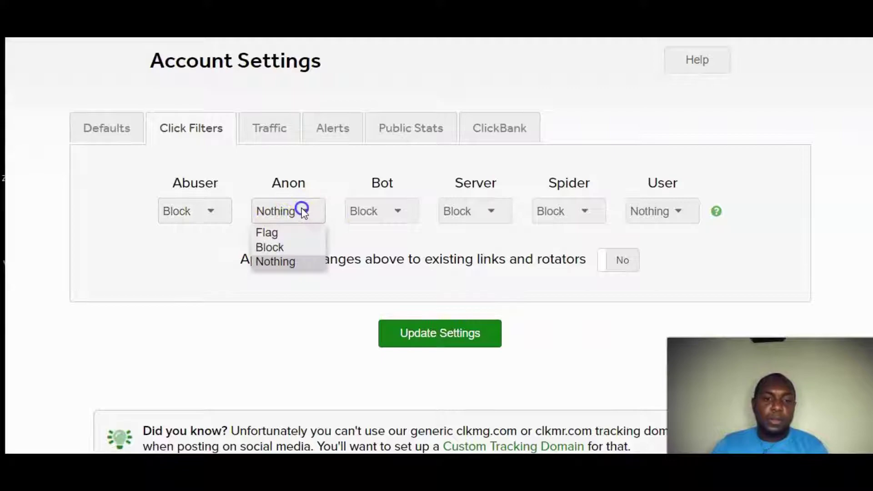
left_click(280, 247)
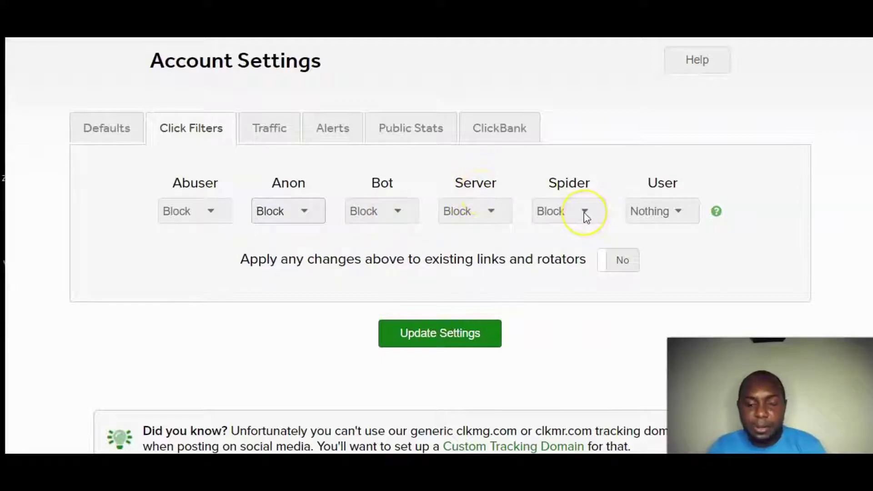
Select Nothing as the action for the User click filter
left_click(673, 212)
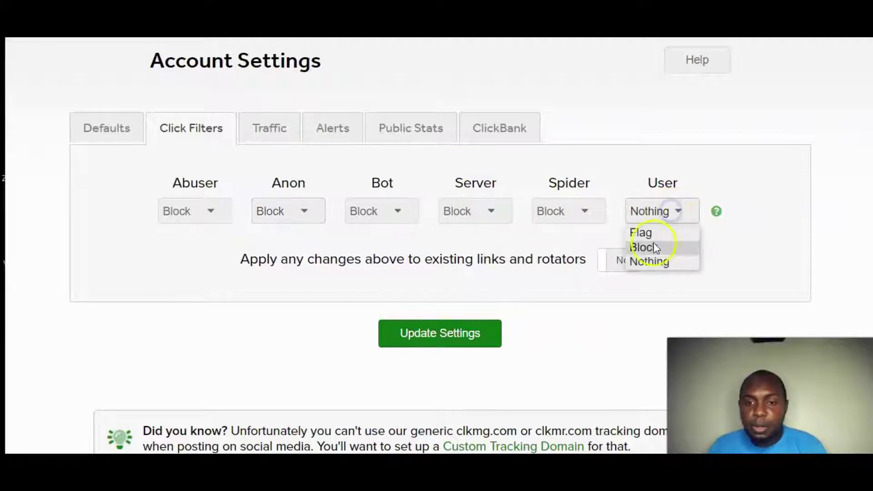
left_click(651, 261)
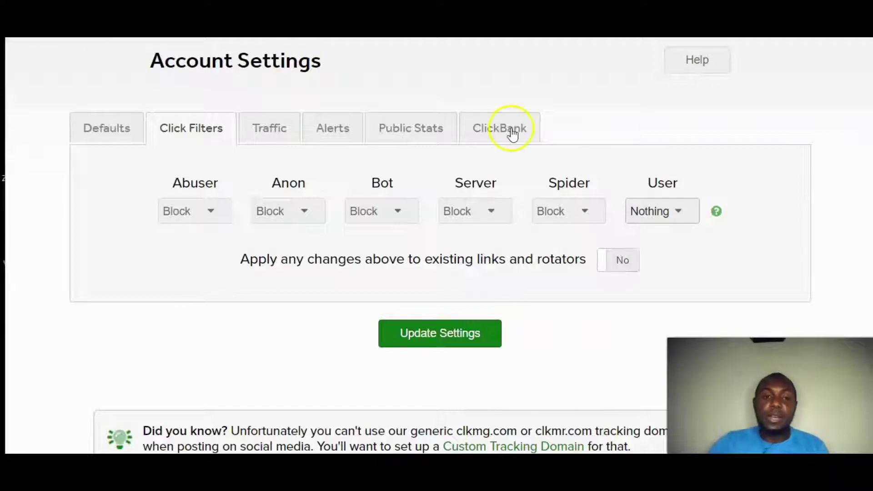
Open the tracking links page and review the click statistics listed for the existing links
scroll(511, 132, "up", 2)
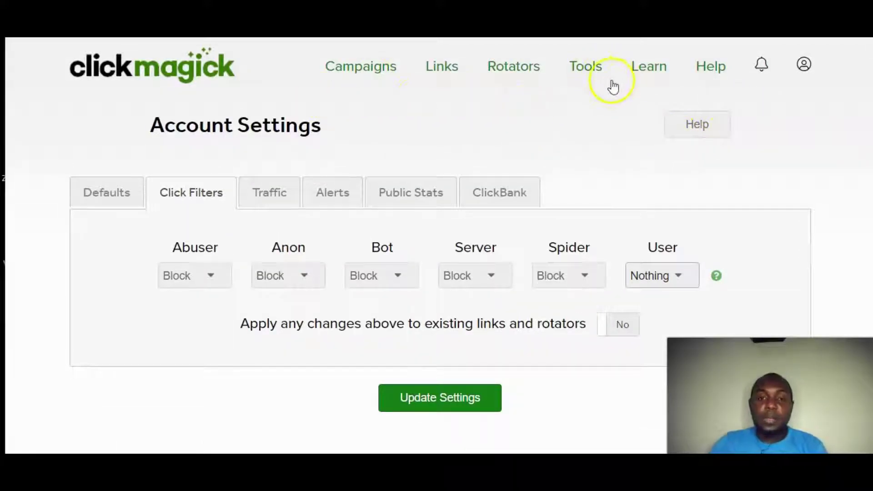
left_click(442, 69)
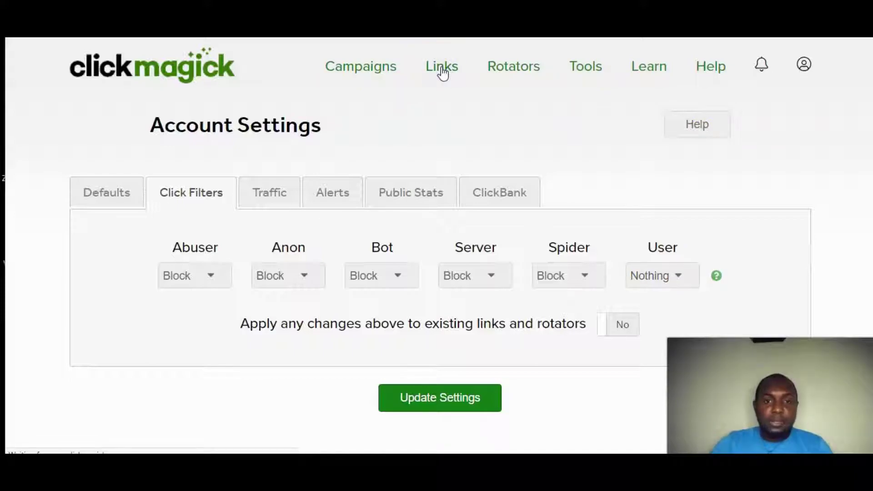
scroll(411, 136, "down", 7)
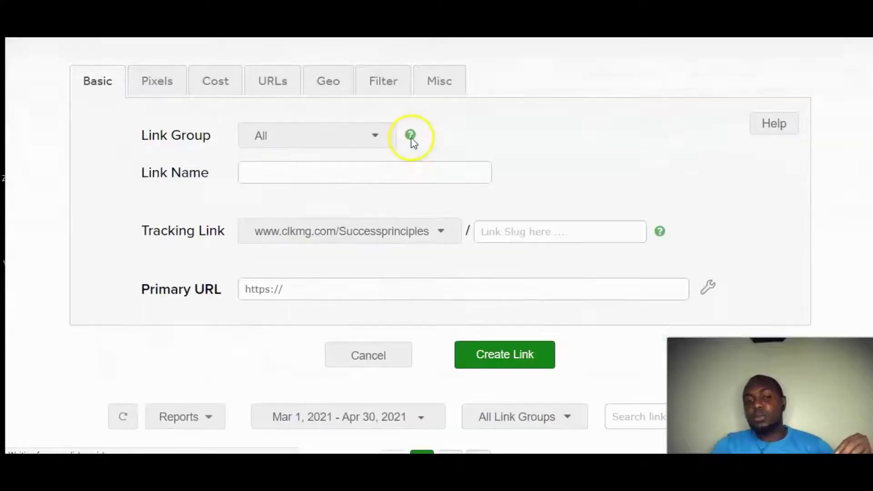
scroll(411, 153, "down", 7)
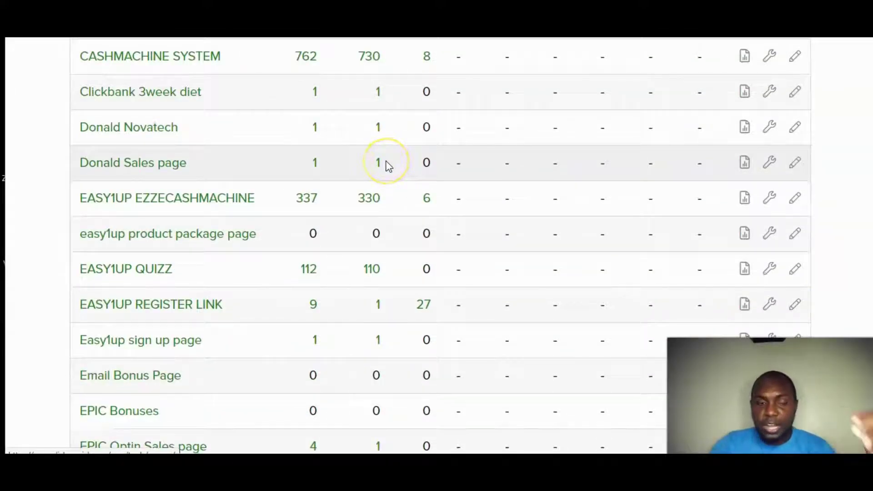
scroll(388, 166, "up", 3)
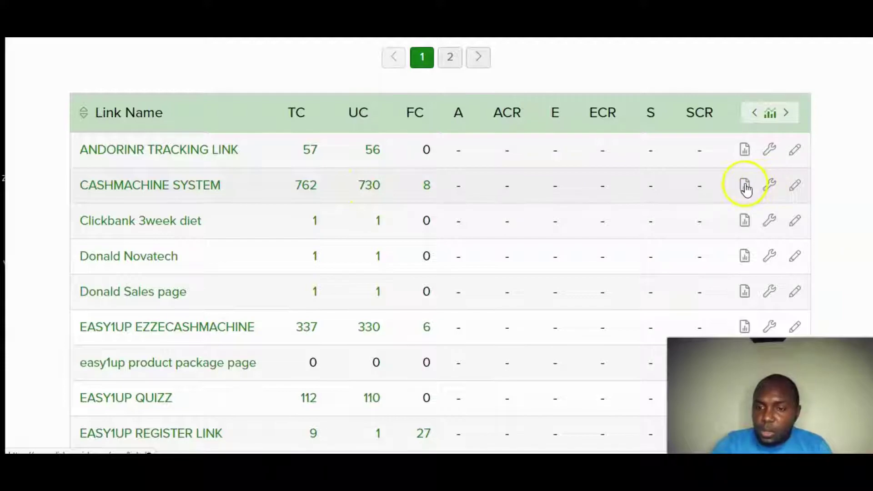
scroll(747, 189, "down", 2)
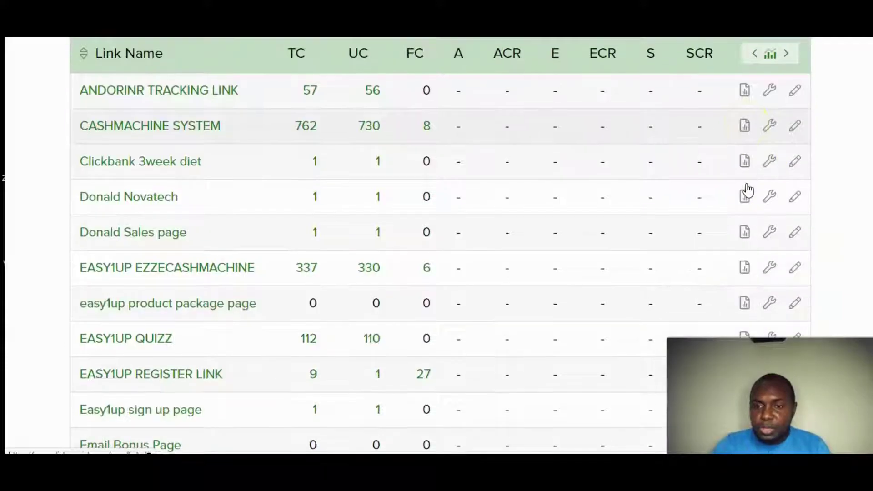
View the Traffic Quality report for the CASHMACHINE SYSTEM link, then close it
left_click(745, 121)
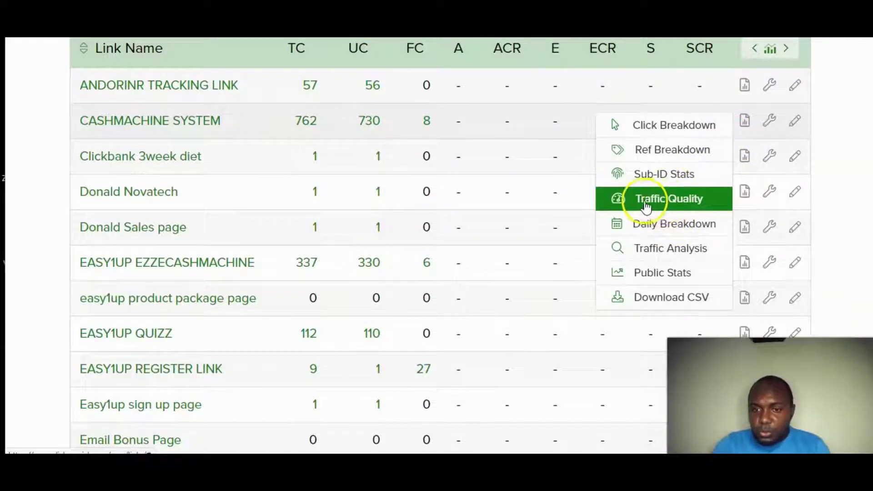
left_click(855, 35)
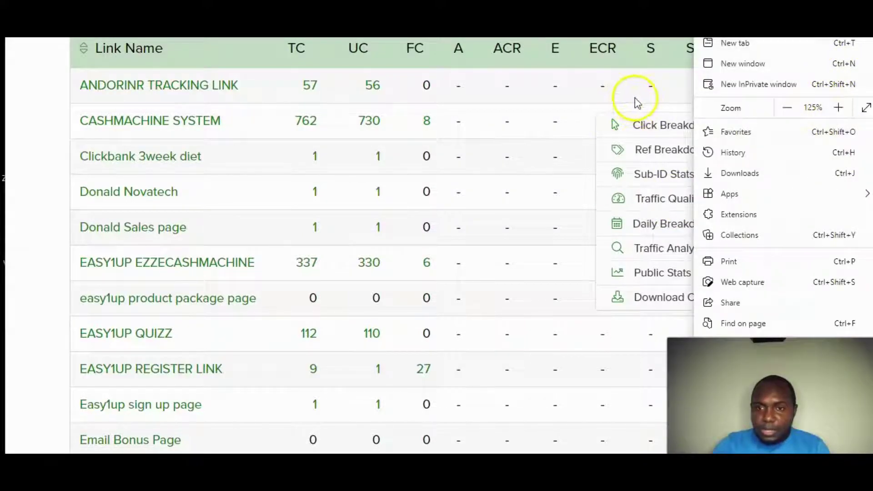
left_click(839, 107)
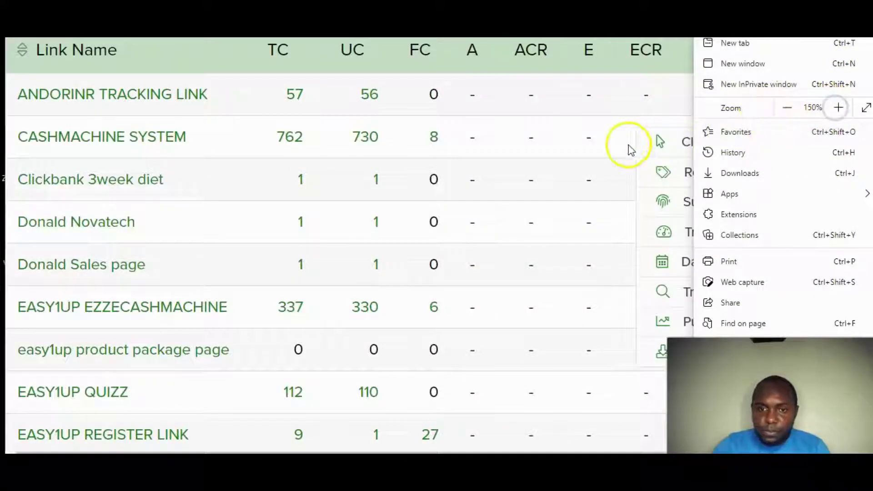
left_click(787, 108)
key("Escape")
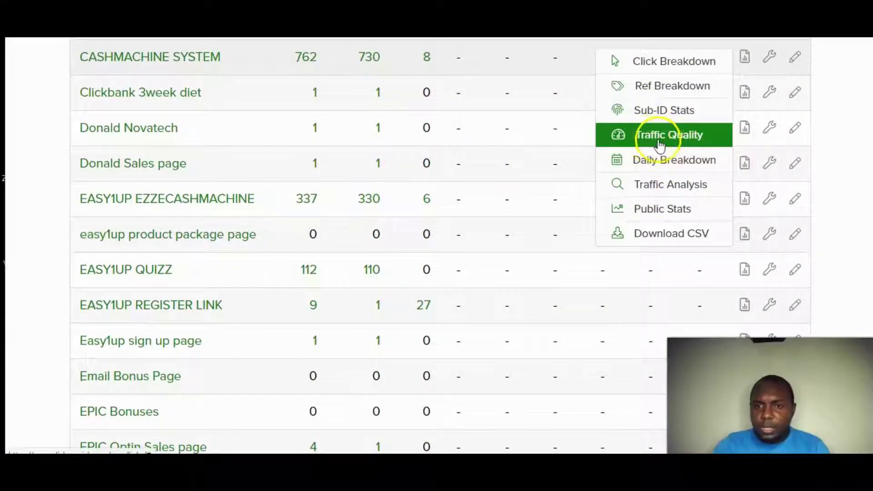
left_click(657, 141)
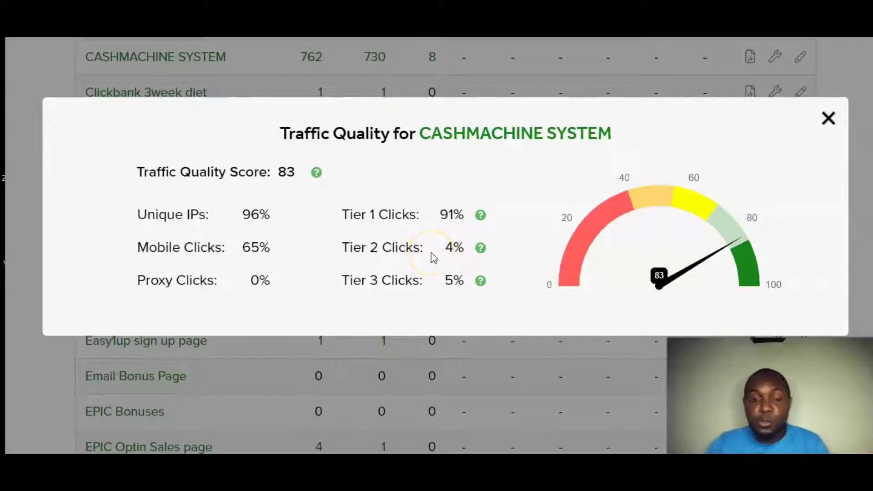
left_click(828, 117)
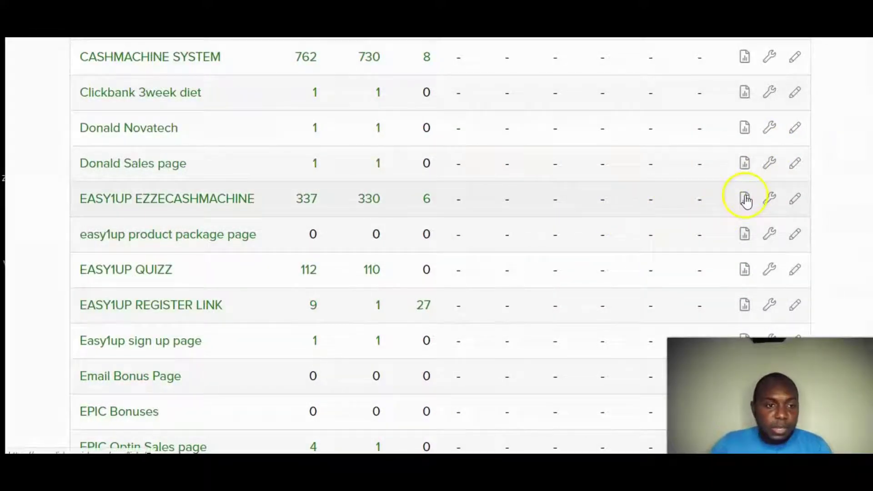
Examine the Daily Breakdown report of total and unique clicks for the CASHMACHINE SYSTEM link and close it
scroll(250, 157, "up", 2)
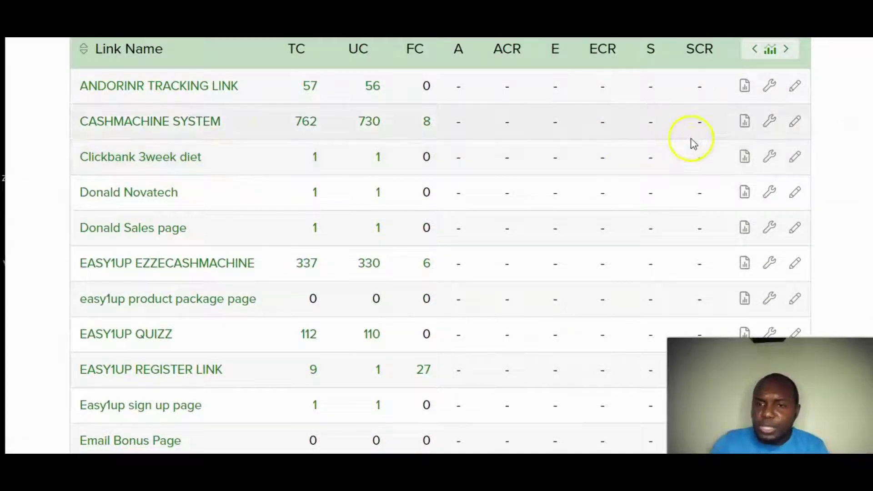
left_click(743, 129)
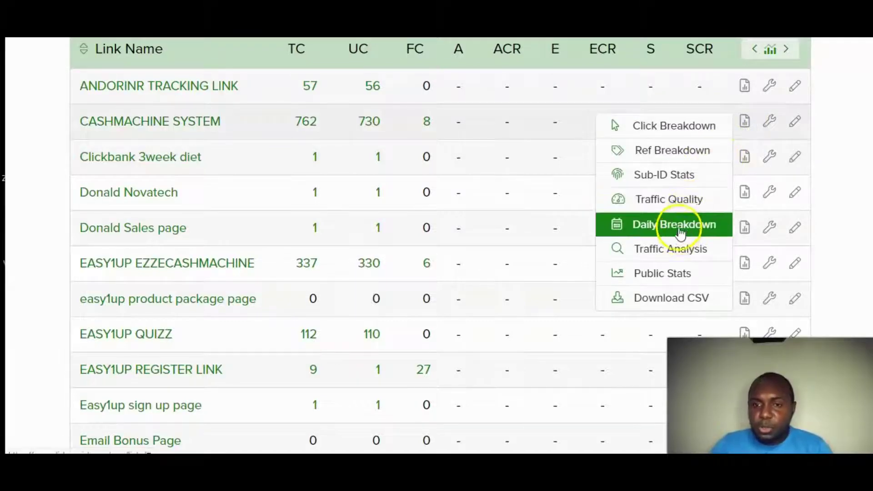
left_click(681, 227)
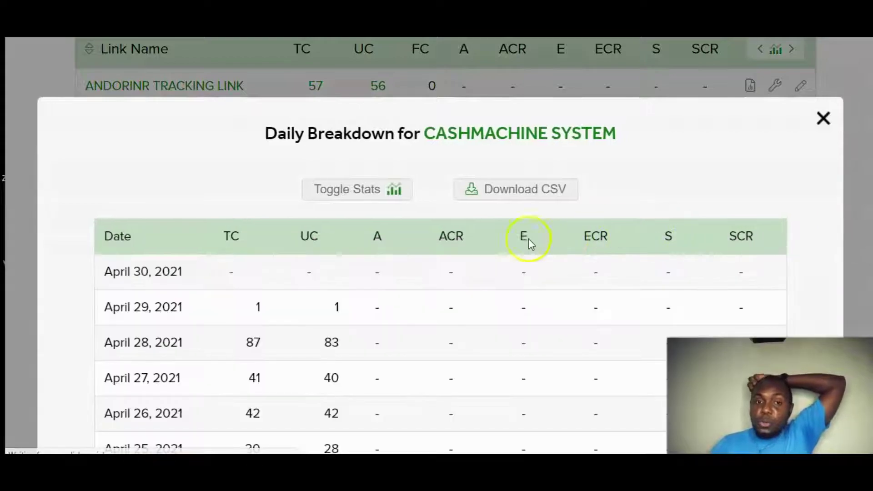
scroll(320, 232, "down", 3)
scroll(314, 233, "down", 2)
scroll(291, 231, "up", 2)
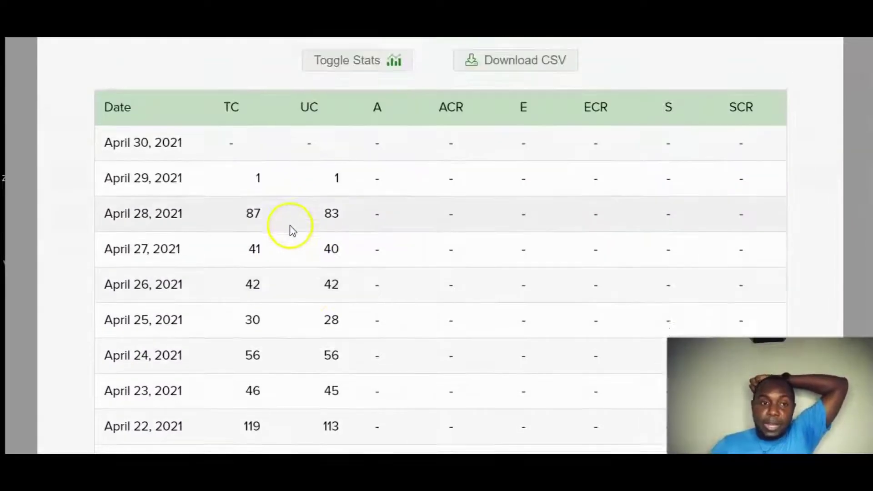
scroll(146, 205, "down", 3)
scroll(267, 214, "up", 3)
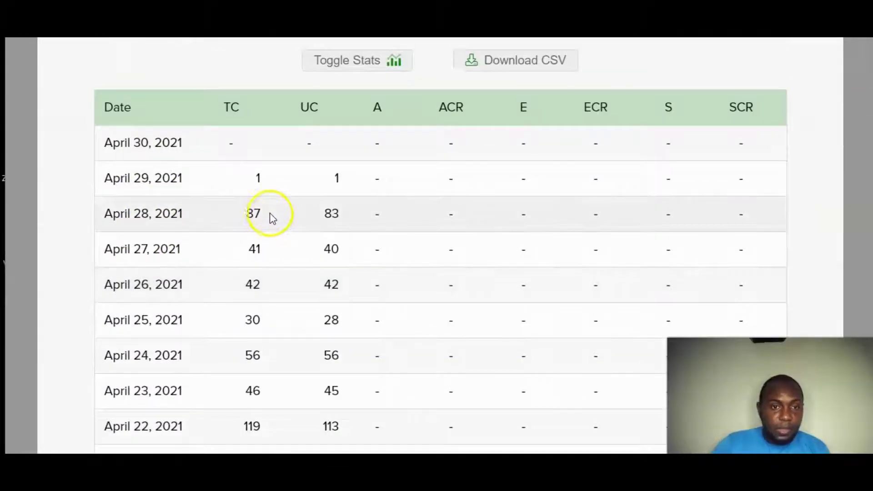
scroll(270, 219, "down", 2)
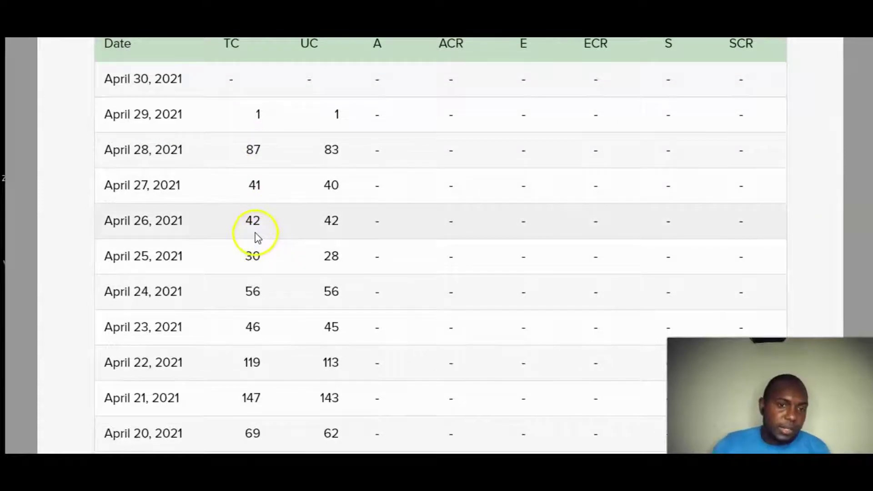
scroll(258, 229, "up", 1)
scroll(266, 232, "down", 1)
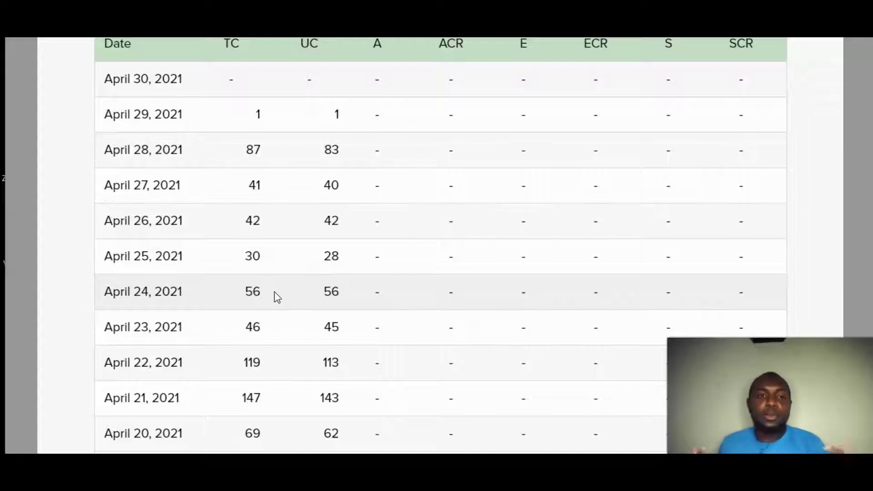
scroll(491, 269, "up", 4)
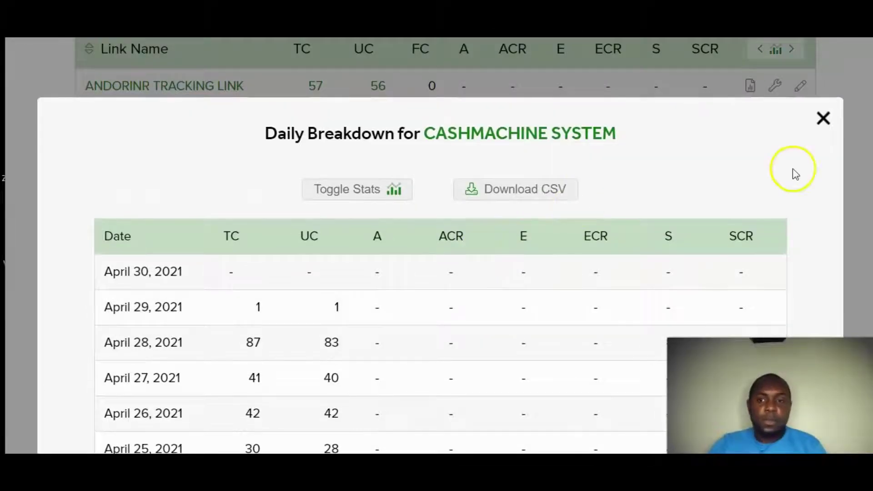
left_click(824, 119)
View the Click Breakdown report by URL type for the CASHMACHINE SYSTEM link and close it
scroll(263, 175, "up", 2)
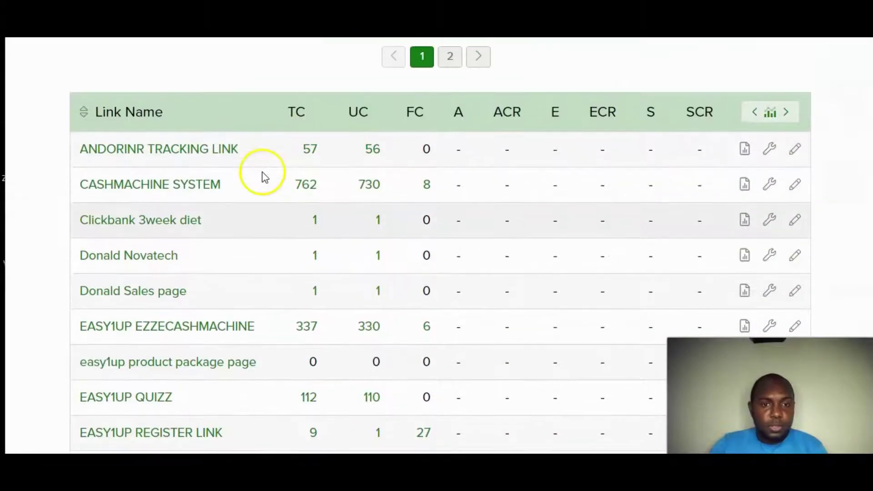
left_click(745, 185)
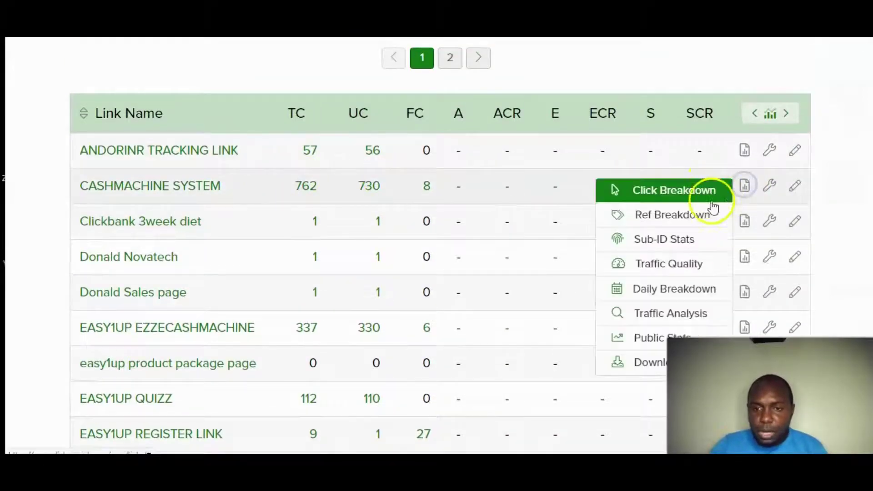
left_click(675, 194)
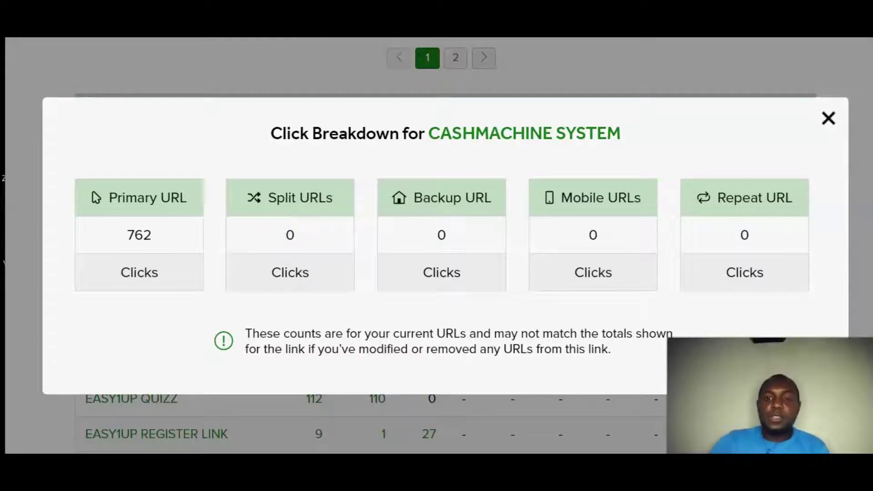
left_click(827, 119)
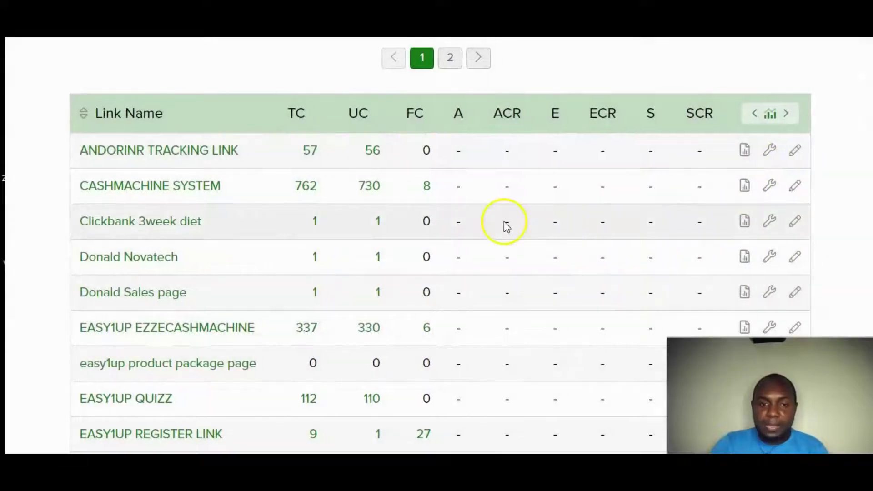
Show the tool options available for the CASHMACHINE SYSTEM link, from Copy Tracking Link to Testing Tool, and dismiss them
scroll(380, 201, "down", 2)
scroll(410, 200, "up", 2)
scroll(653, 187, "down", 2)
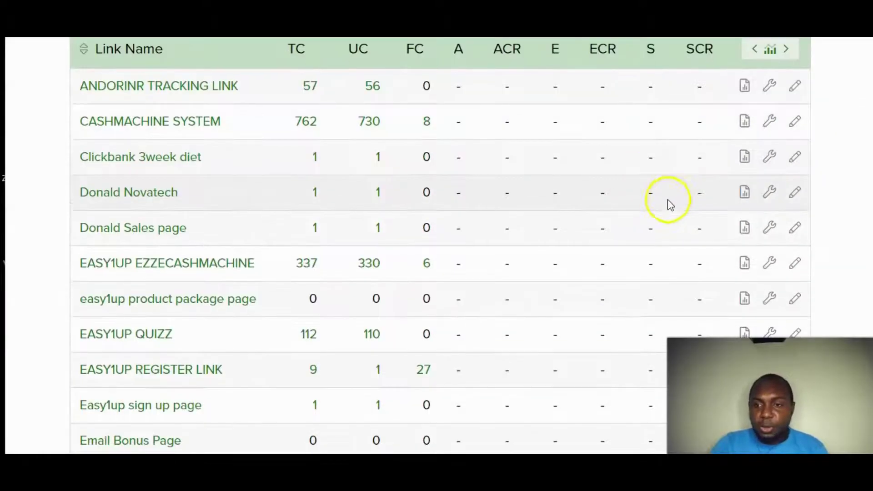
scroll(771, 163, "up", 3)
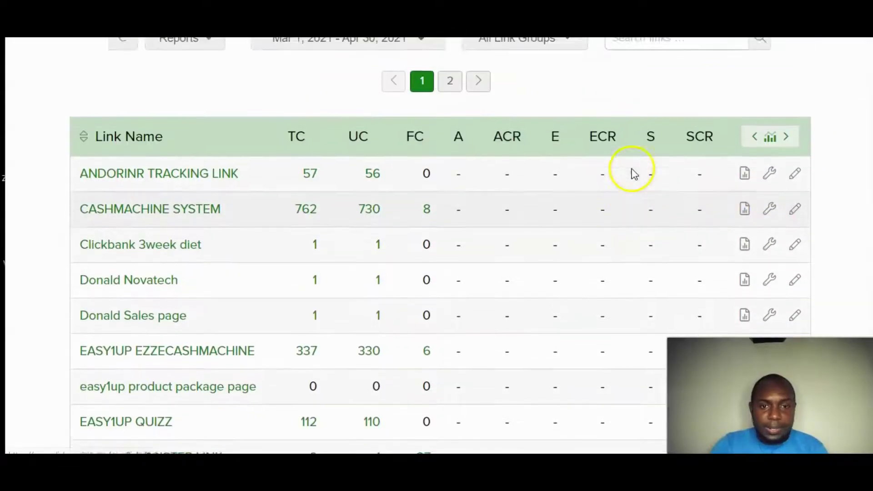
left_click(771, 252)
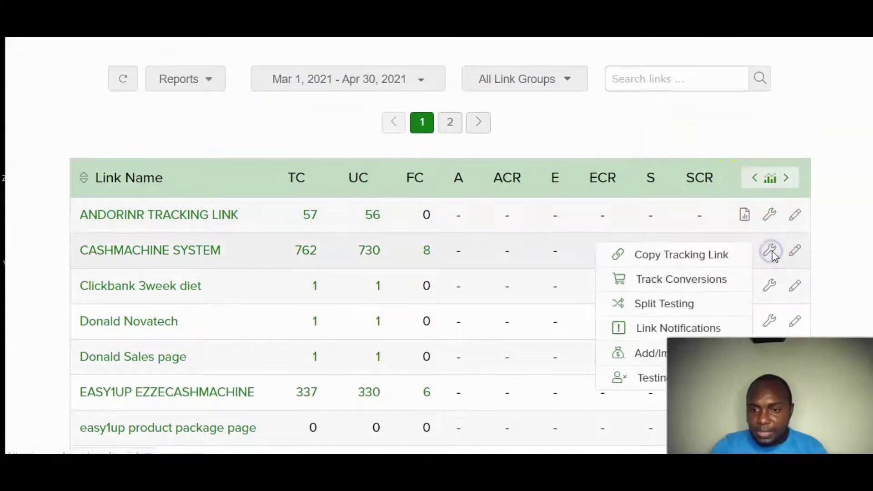
scroll(728, 201, "down", 3)
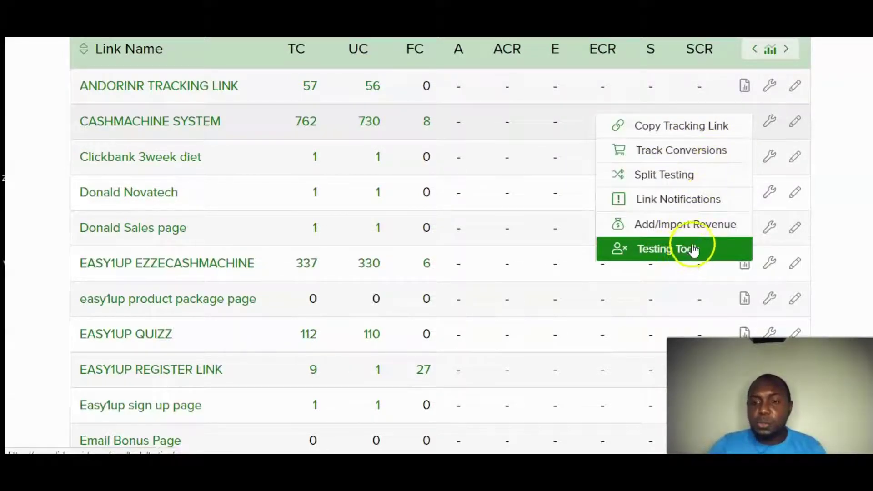
left_click(856, 139)
Show the management options for the Clickbank 3week diet link and choose to edit the link
left_click(796, 160)
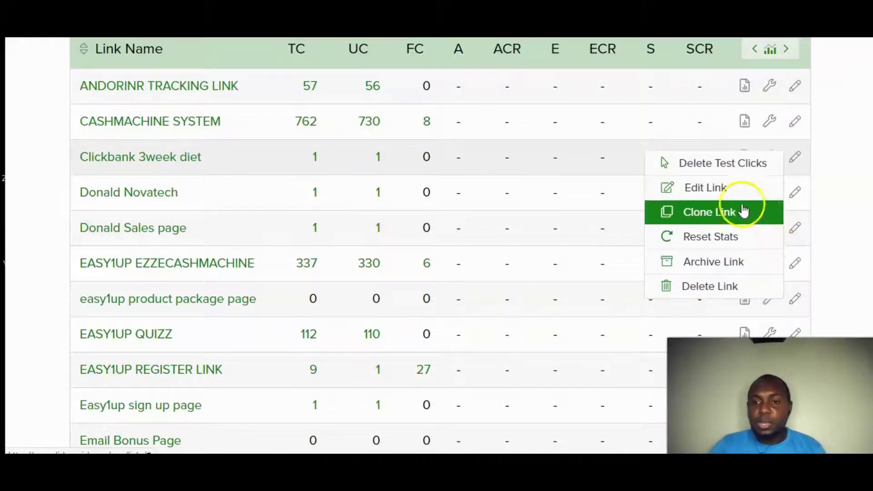
left_click(703, 191)
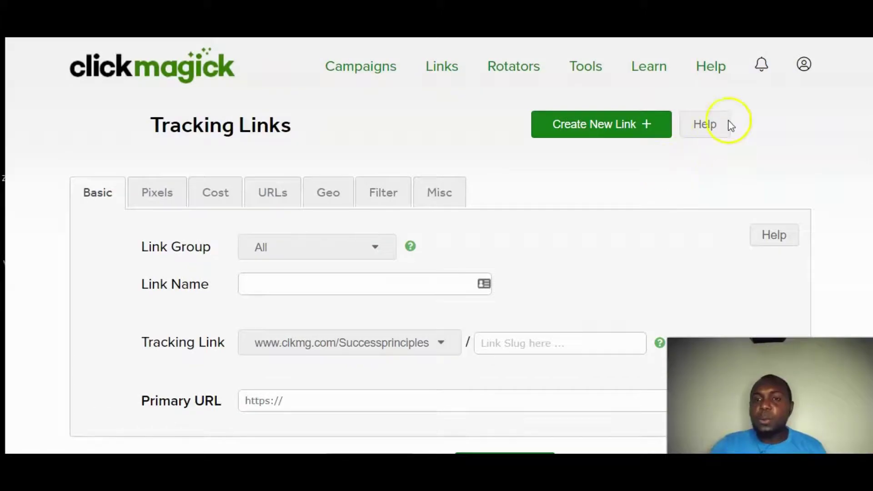
Open the Affiliate Program page for the account
left_click(802, 71)
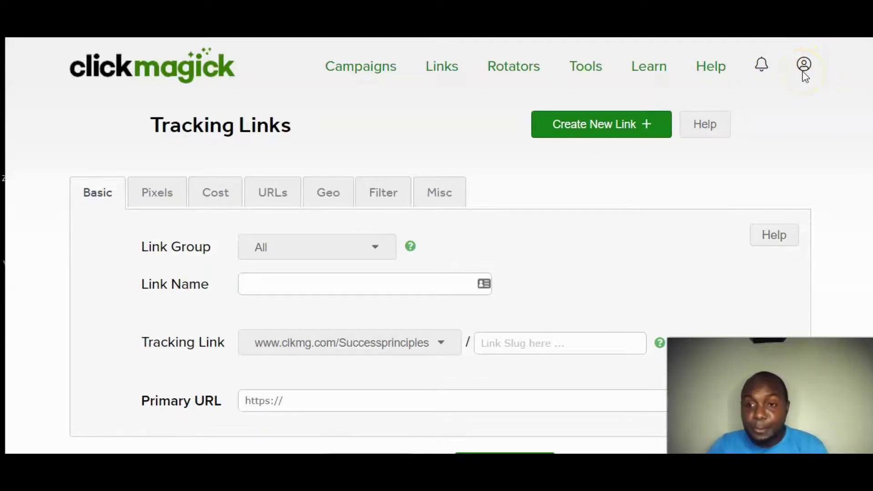
left_click(805, 70)
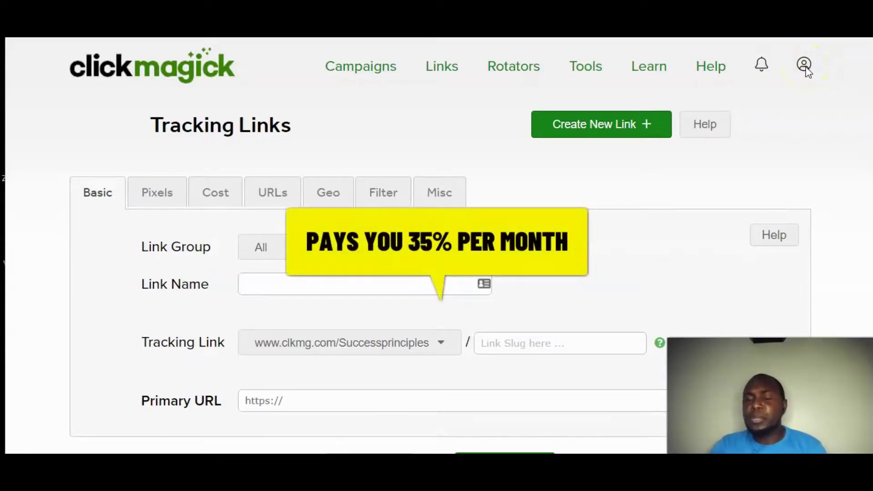
left_click(805, 70)
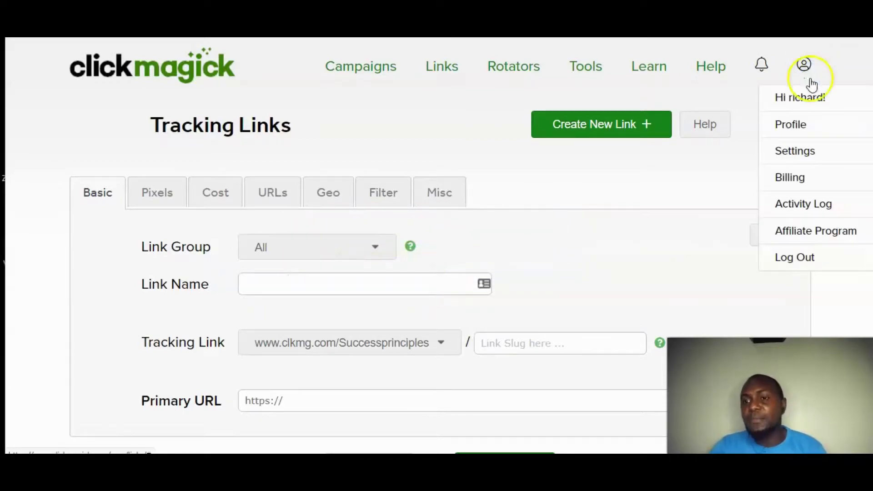
left_click(792, 232)
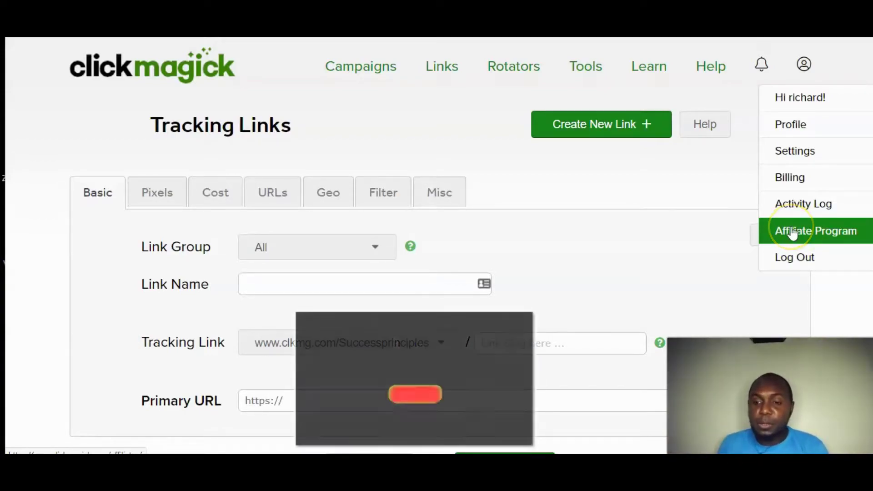